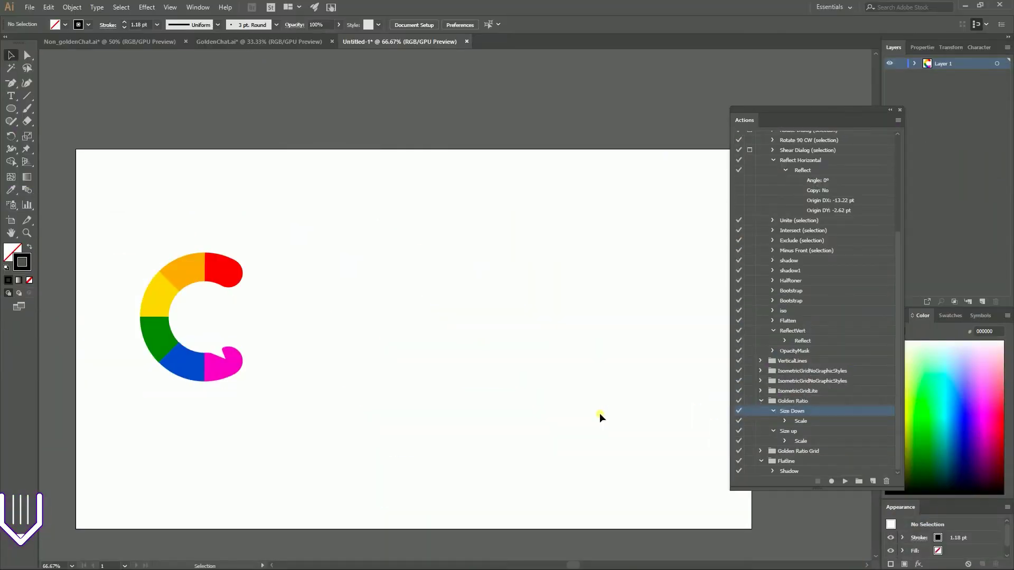
Show the document grid and turn on snap to grid
{"action": "key", "text": "a"}
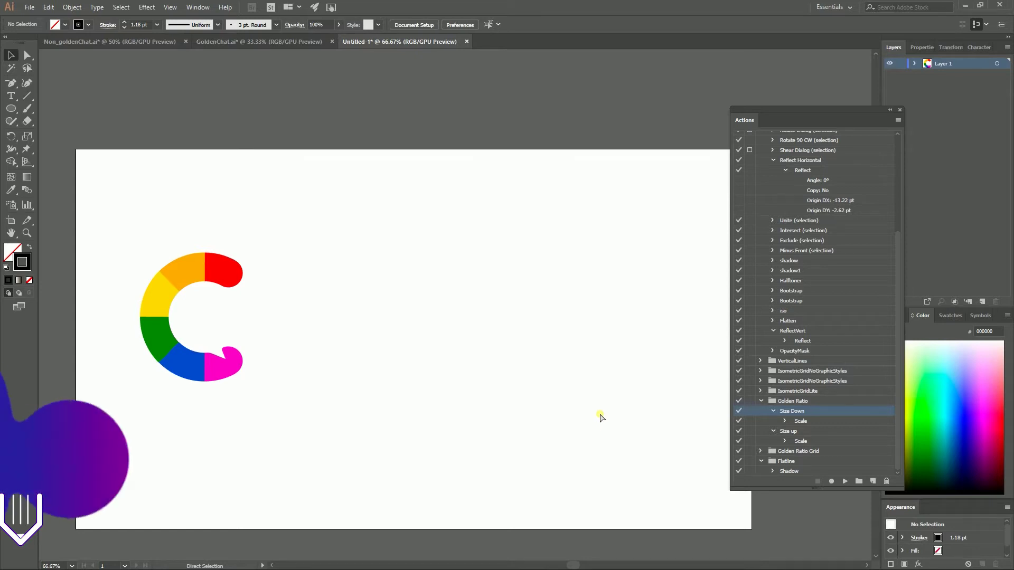
{"action": "key", "text": "ctrl+apostrophe"}
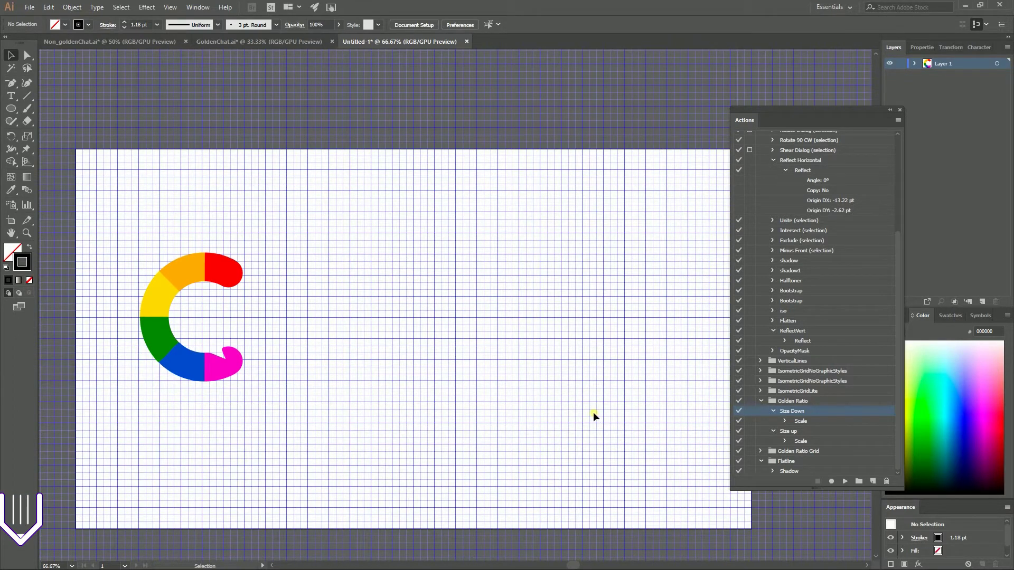
{"action": "key", "text": "l"}
{"action": "key", "text": "ctrl+shift+apostrophe"}
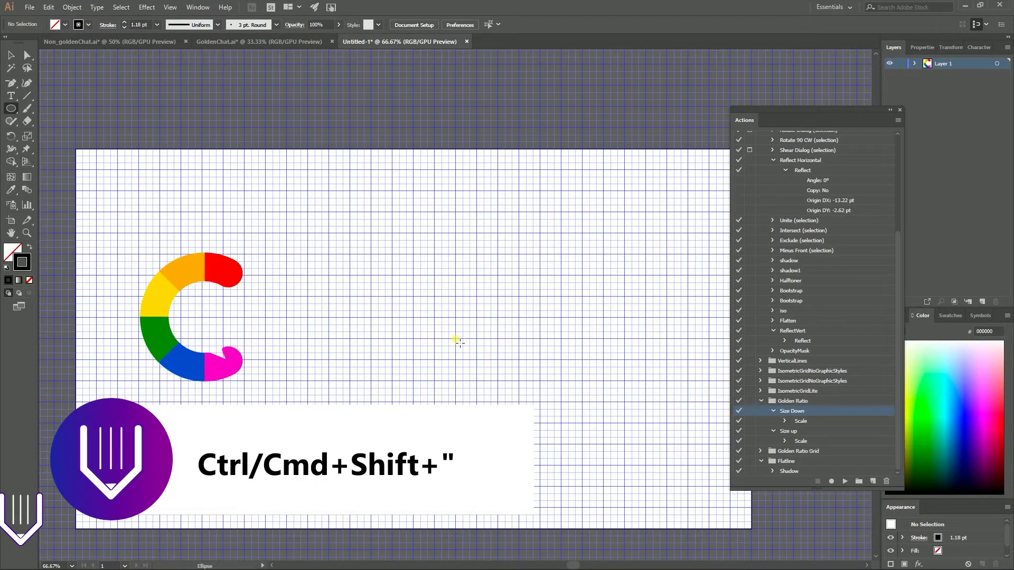
Draw a 478 px circle outward from its centre, keeping it full size
{"action": "left_click_drag", "start_coordinate": [458, 342], "coordinate": [503, 425]}
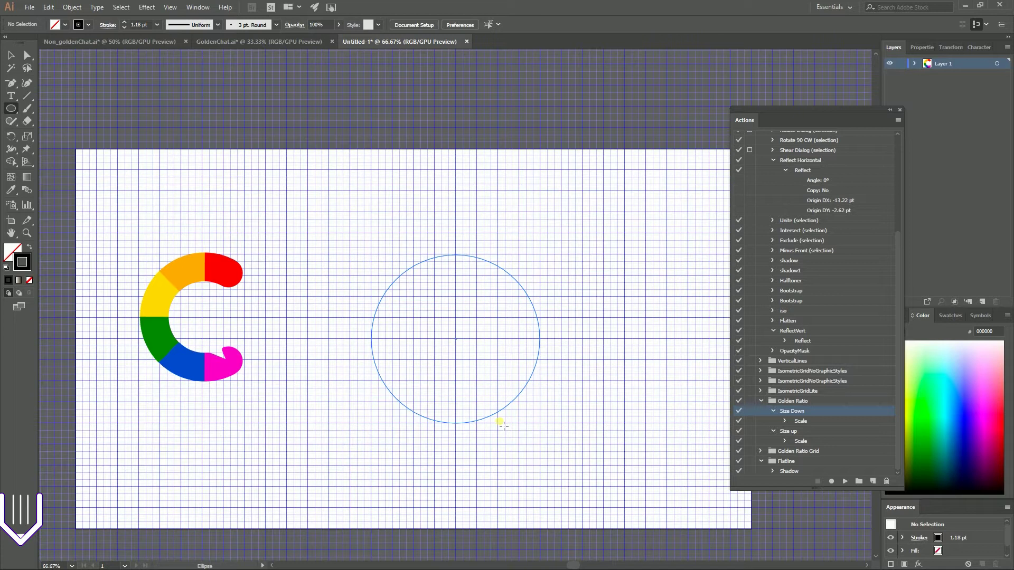
{"action": "left_click_drag", "start_coordinate": [502, 425], "coordinate": [501, 424]}
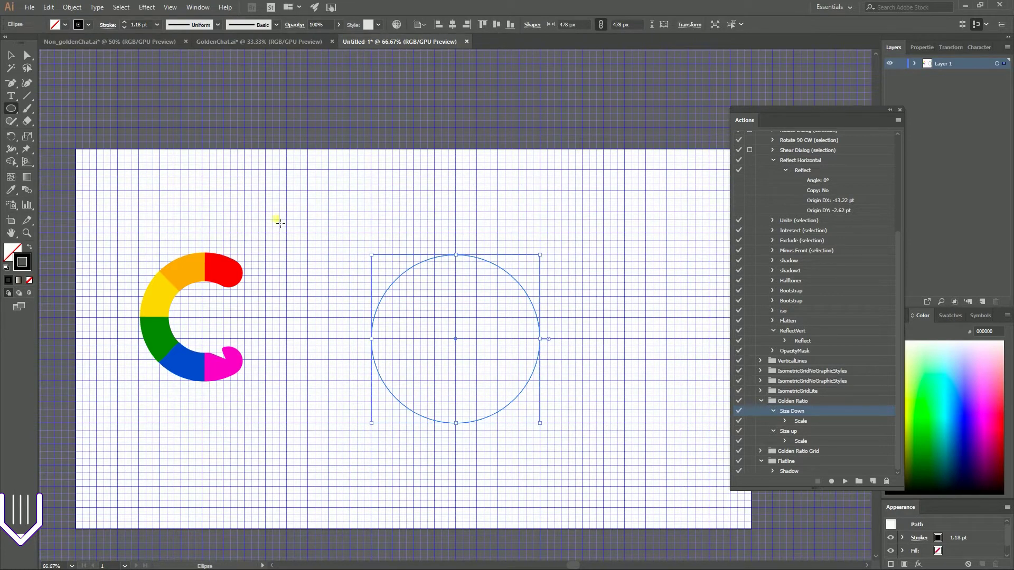
{"action": "double_click", "coordinate": [28, 137]}
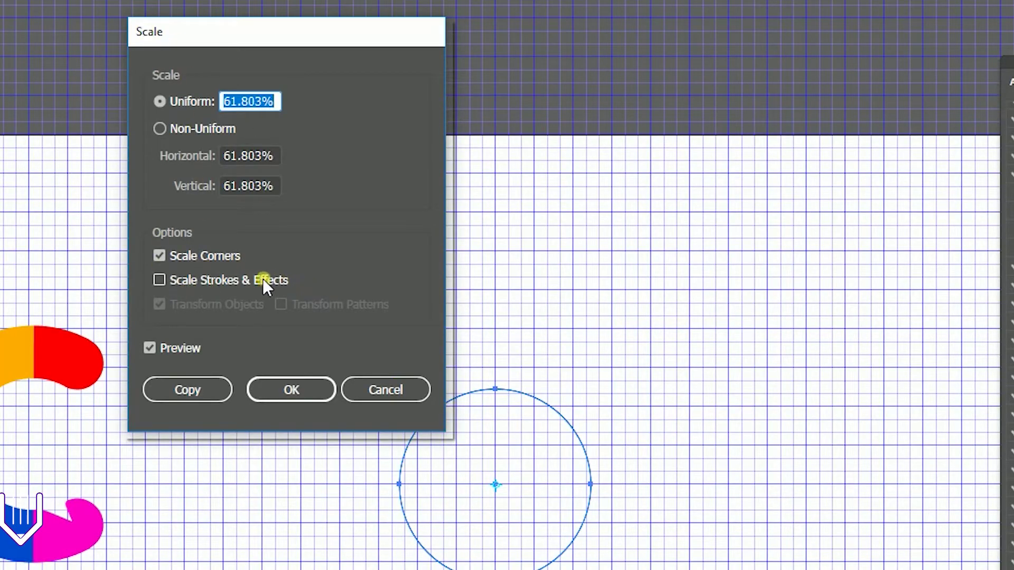
{"action": "left_click", "coordinate": [384, 389]}
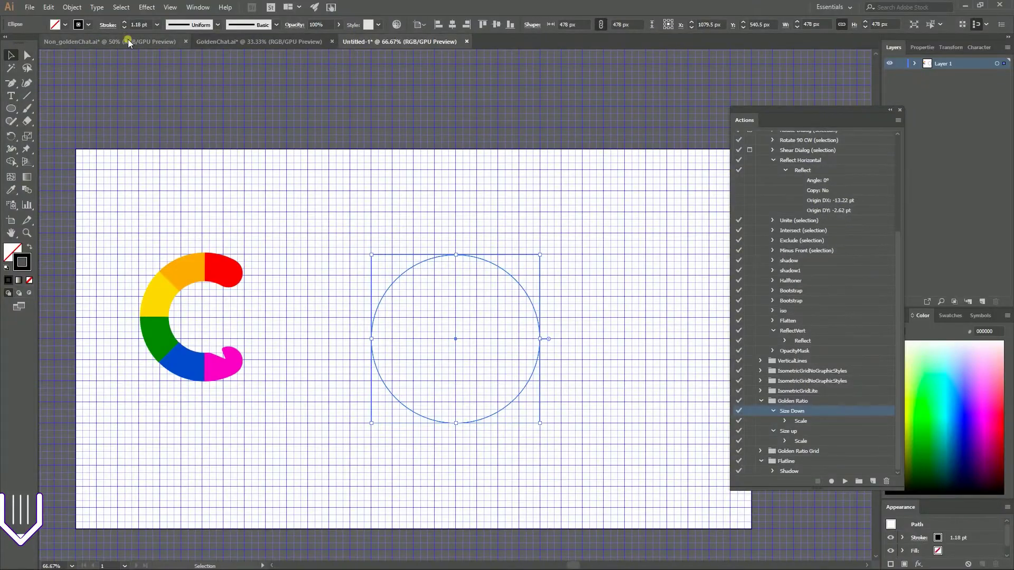
Give the circle a black 5 pt outline and zoom in to 150%
{"action": "double_click", "coordinate": [22, 261]}
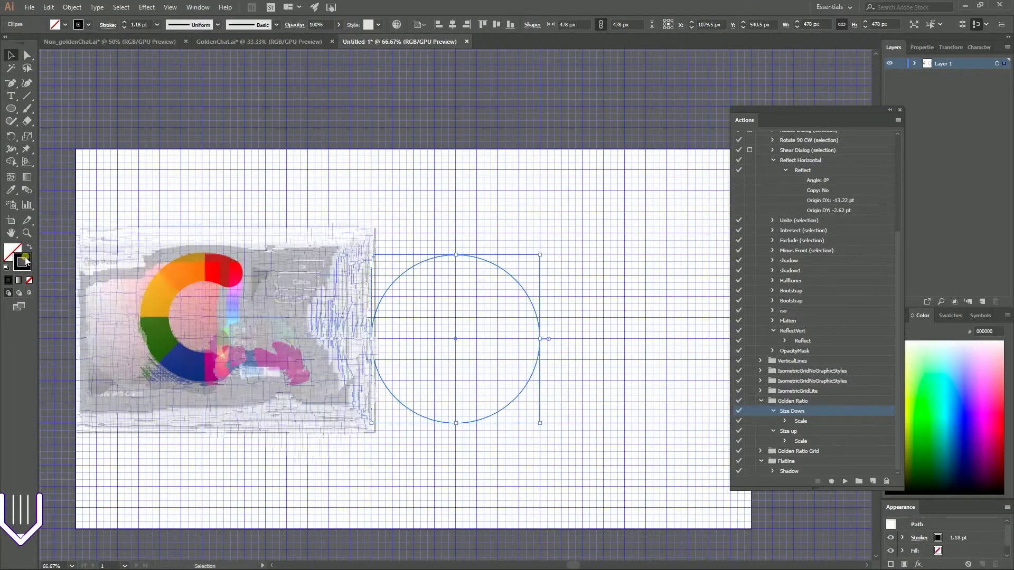
{"action": "left_click_drag", "start_coordinate": [131, 356], "coordinate": [74, 406]}
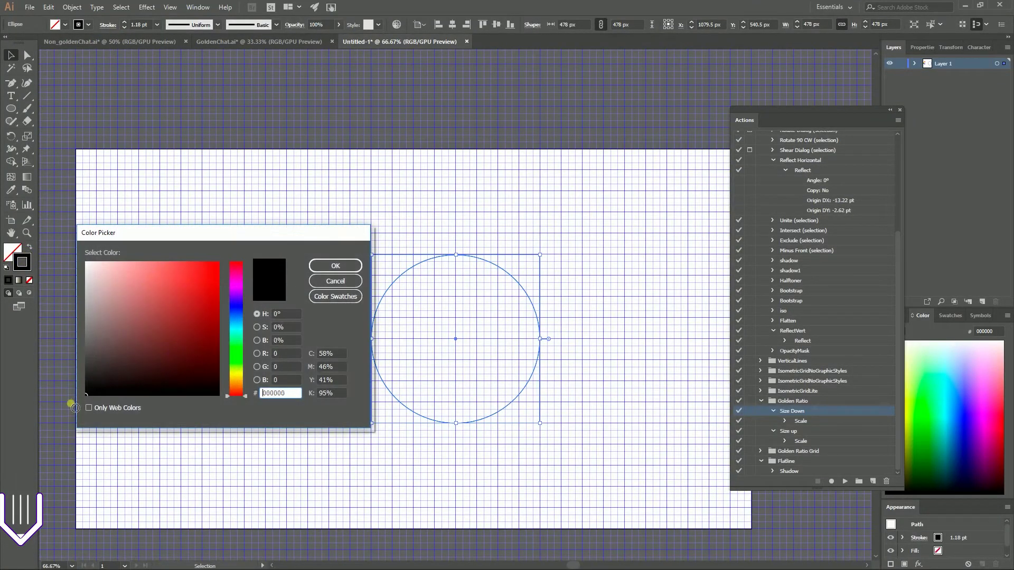
{"action": "left_click", "coordinate": [336, 266]}
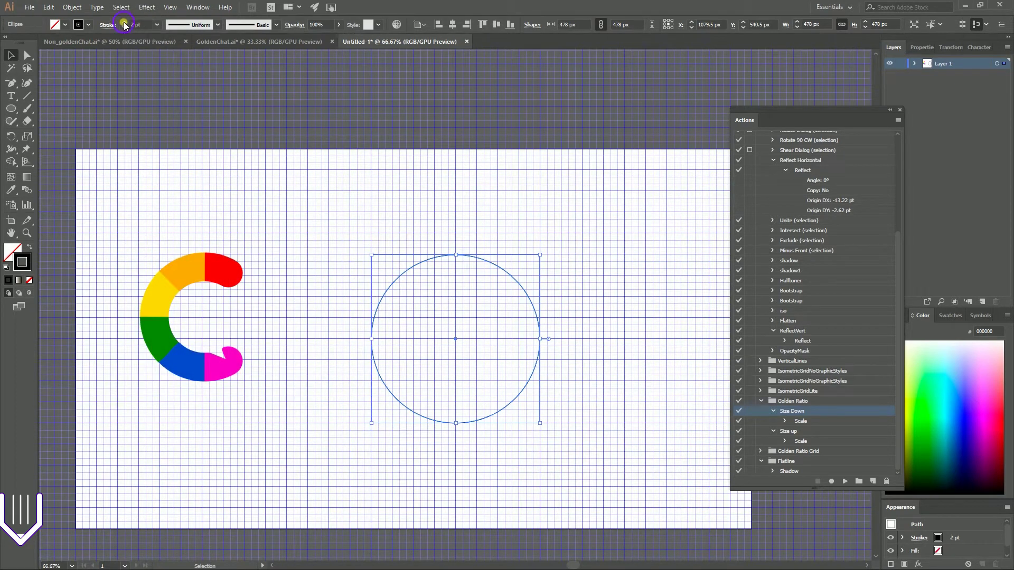
{"action": "left_click", "coordinate": [125, 22]}
{"action": "left_click", "coordinate": [125, 23]}
{"action": "left_click", "coordinate": [125, 22]}
{"action": "left_click", "coordinate": [124, 22]}
{"action": "scroll", "coordinate": [520, 178], "scroll_direction": "down", "scroll_amount": 2}
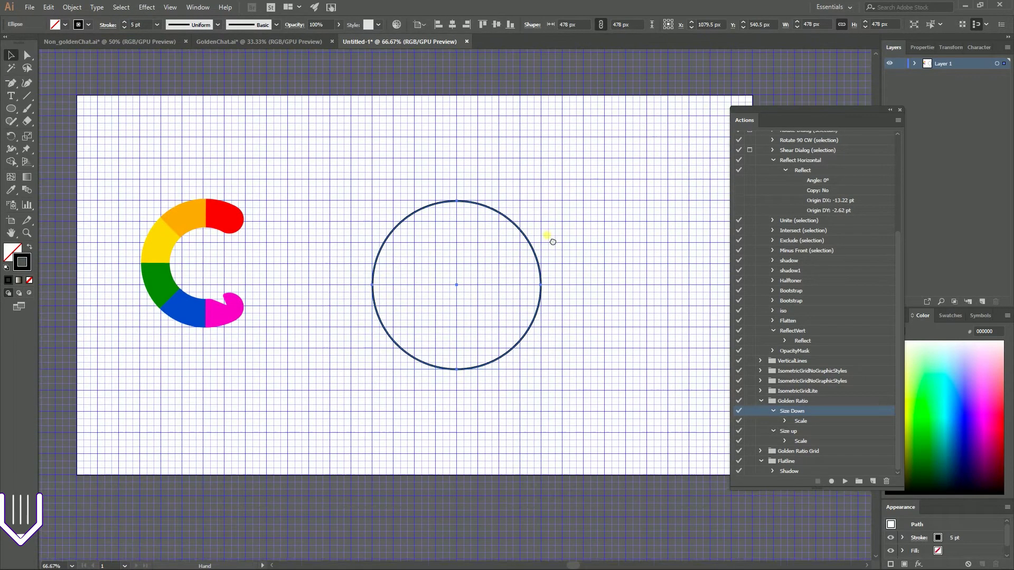
{"action": "key", "text": "ctrl+equal"}
{"action": "key", "text": "ctrl+equal"}
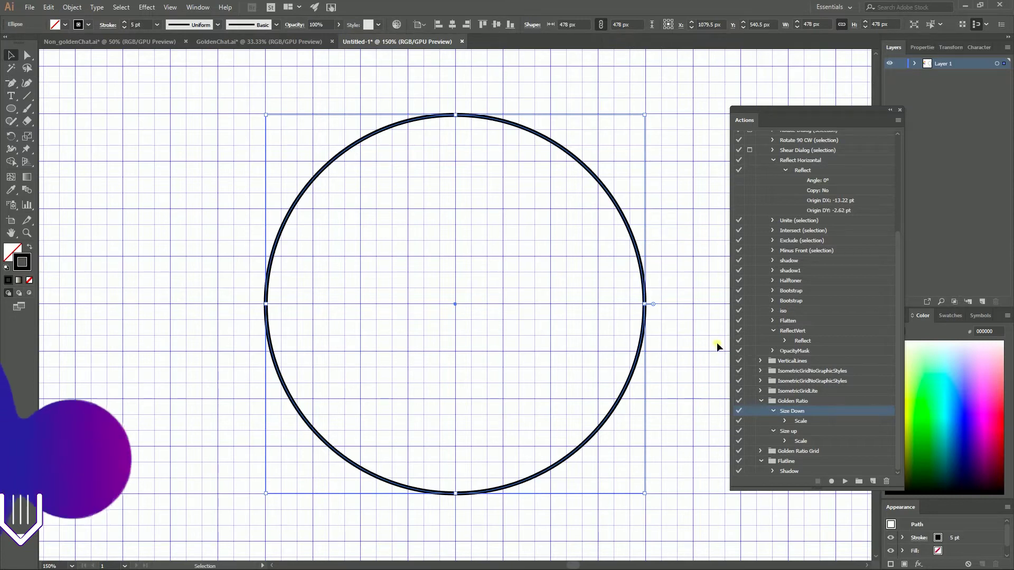
Play the Size Down action twice for smaller concentric circles, then delete a larger copy
{"action": "left_click", "coordinate": [844, 480]}
{"action": "left_click", "coordinate": [790, 512]}
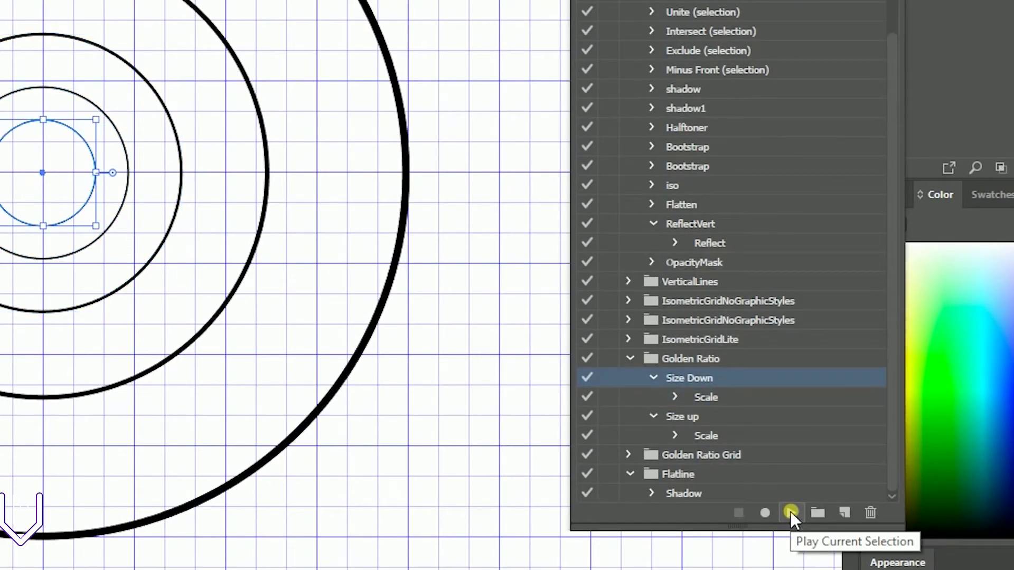
{"action": "left_click", "coordinate": [178, 200]}
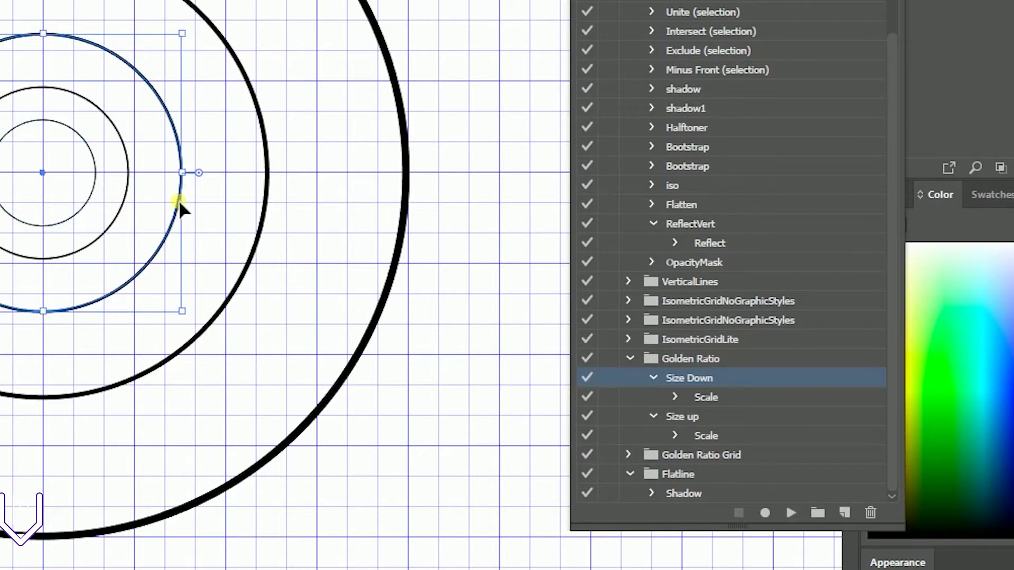
{"action": "key", "text": "Delete"}
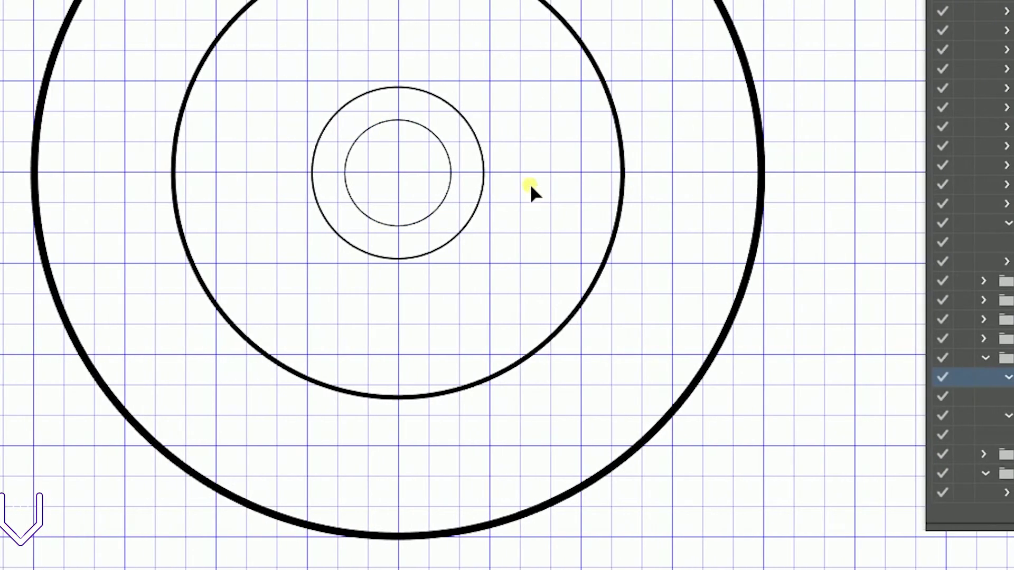
Delete the two small concentric circles, then undo to keep the small pair
{"action": "left_click_drag", "start_coordinate": [151, 132], "coordinate": [33, 229]}
{"action": "left_click_drag", "start_coordinate": [387, 229], "coordinate": [388, 230]}
{"action": "left_click", "coordinate": [490, 161]}
{"action": "left_click", "coordinate": [447, 191]}
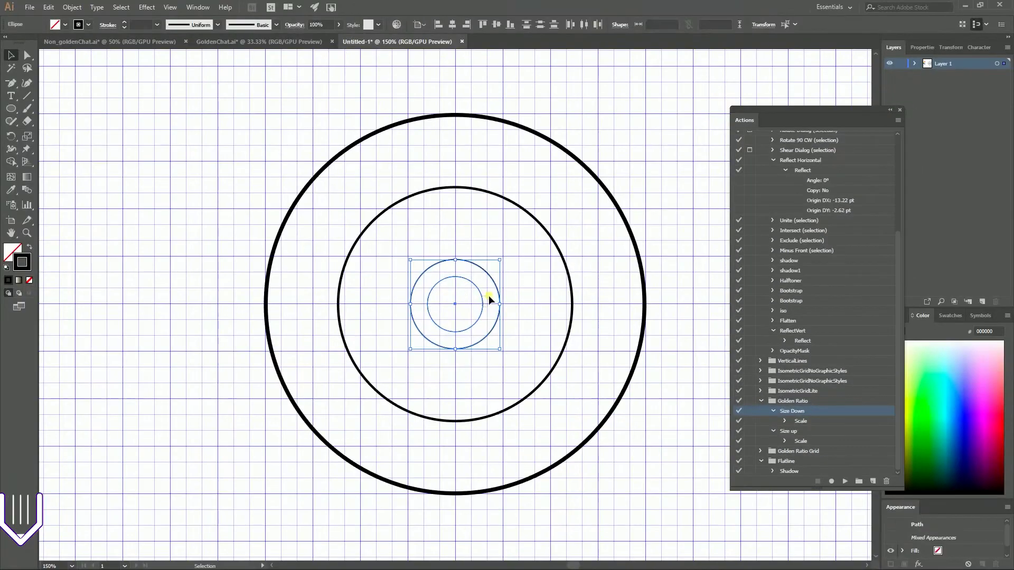
{"action": "left_click", "coordinate": [482, 154], "text": "shift"}
{"action": "key", "text": "ctrl+z"}
{"action": "key", "text": "Delete"}
{"action": "scroll", "coordinate": [195, 232], "scroll_direction": "up", "scroll_amount": 3}
{"action": "scroll", "coordinate": [188, 268], "scroll_direction": "up", "scroll_amount": 5}
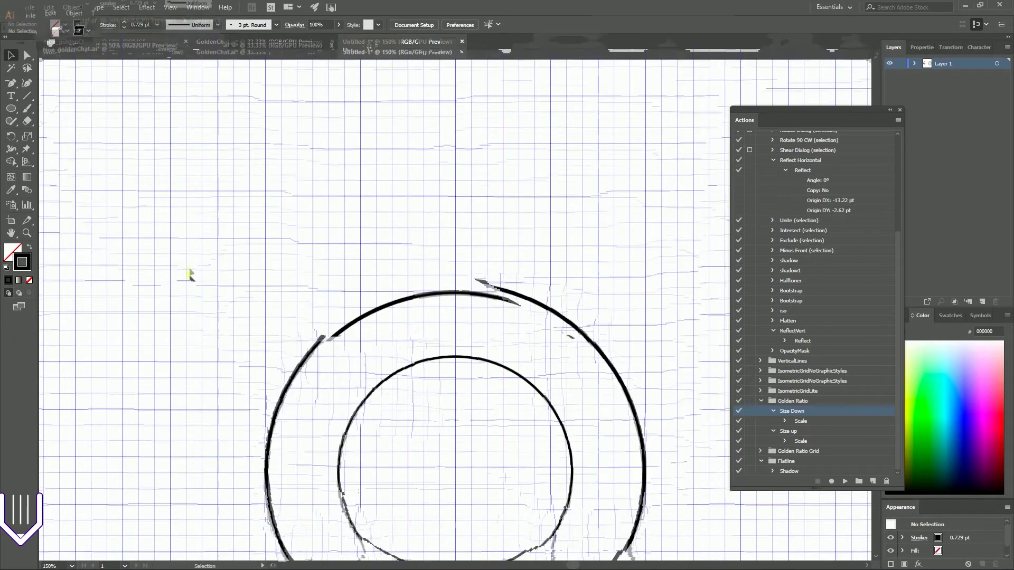
{"action": "key", "text": "ctrl+z"}
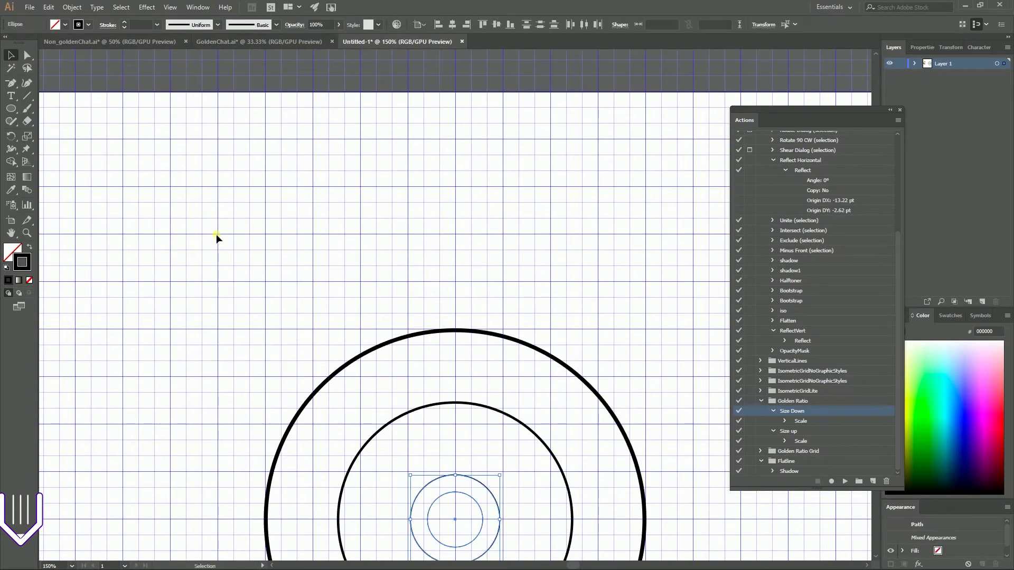
{"action": "key", "text": "Delete"}
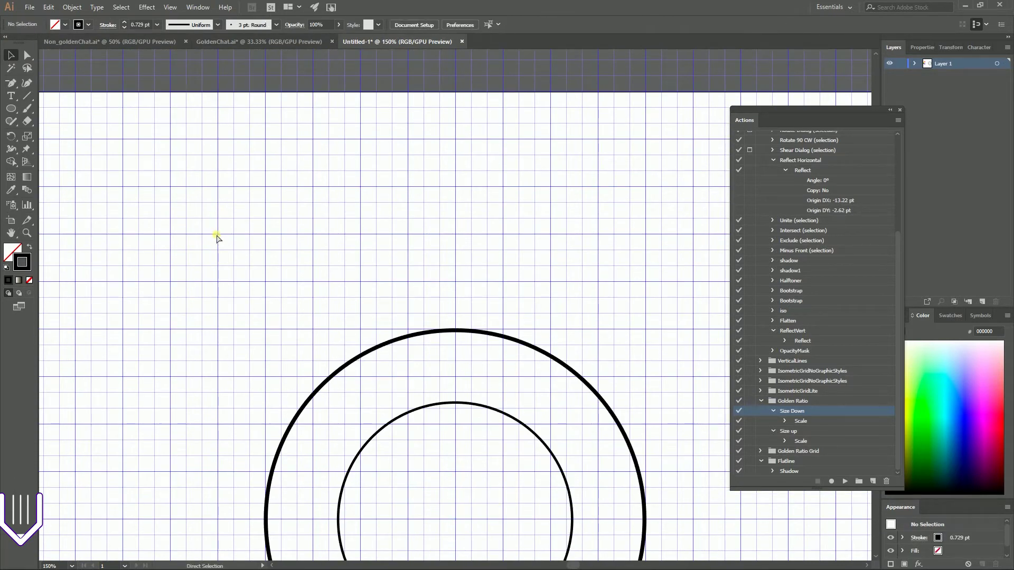
{"action": "key", "text": "ctrl+z"}
Swap the fill and stroke colours on the small circle pair
{"action": "left_click", "coordinate": [31, 246]}
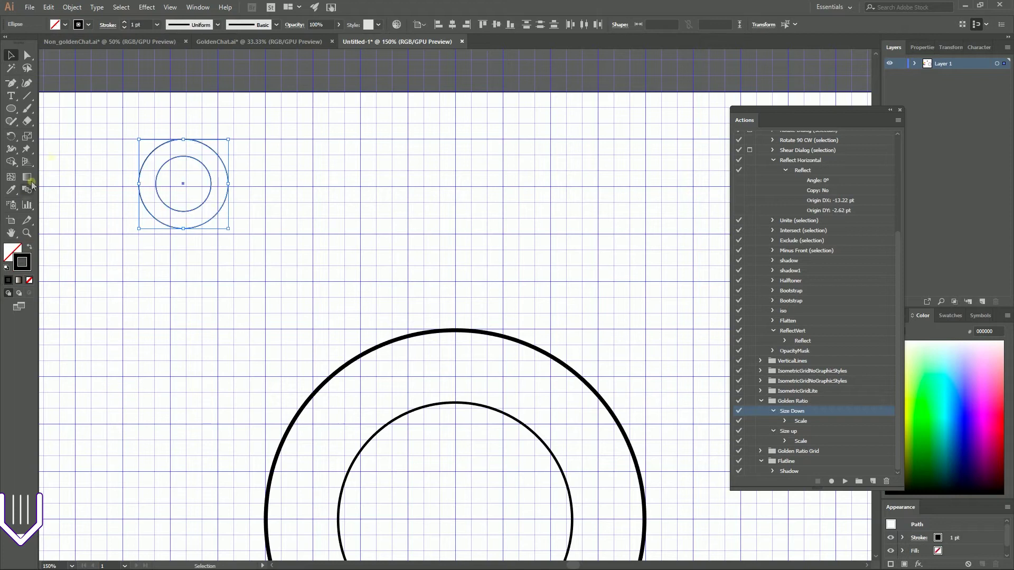
{"action": "left_click", "coordinate": [500, 216]}
{"action": "scroll", "coordinate": [500, 215], "scroll_direction": "down", "scroll_amount": 5}
{"action": "scroll", "coordinate": [610, 155], "scroll_direction": "down", "scroll_amount": 2}
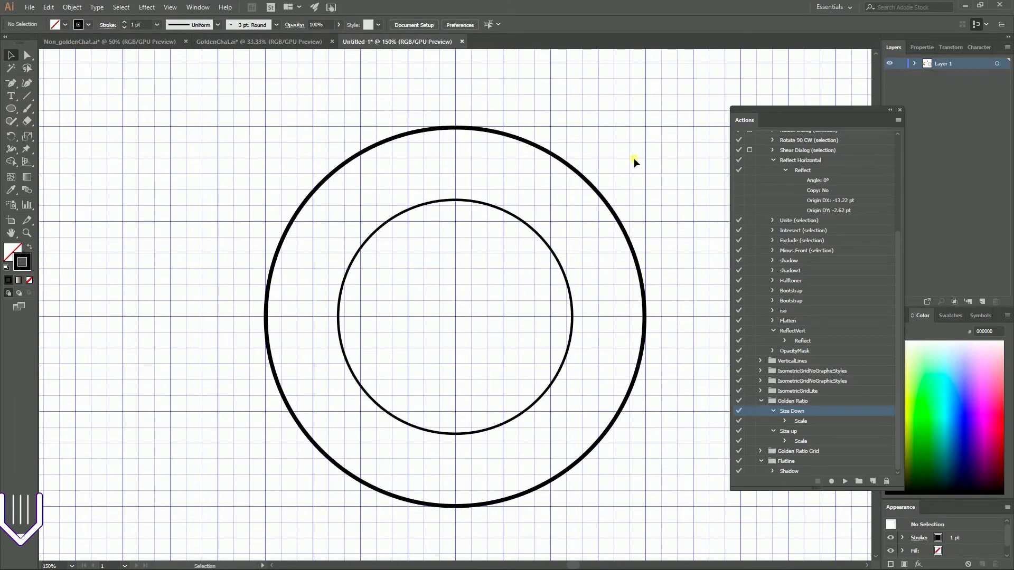
{"action": "scroll", "coordinate": [633, 157], "scroll_direction": "up", "scroll_amount": 1}
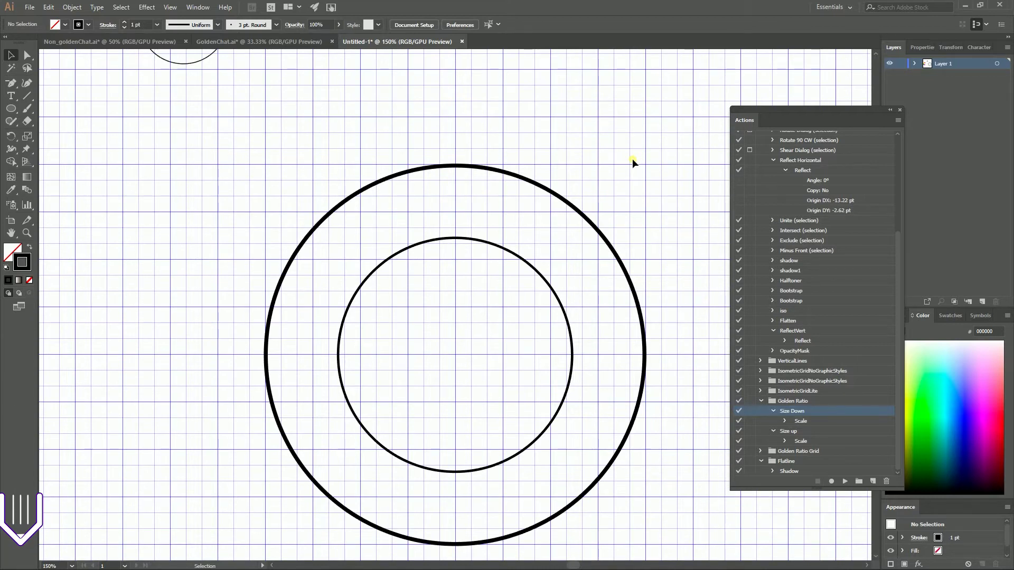
Draw a 360 px vertical line from the circles' centre past the outer circle, stroked at 3 pt
{"action": "key", "text": "backslash"}
{"action": "scroll", "coordinate": [488, 104], "scroll_direction": "up", "scroll_amount": 1}
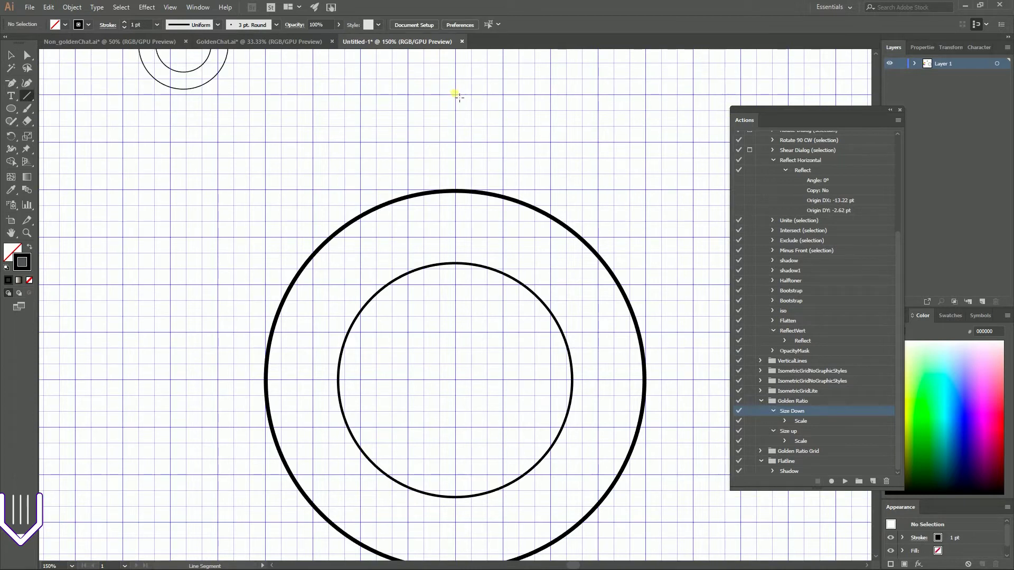
{"action": "left_click_drag", "start_coordinate": [457, 96], "coordinate": [456, 379]}
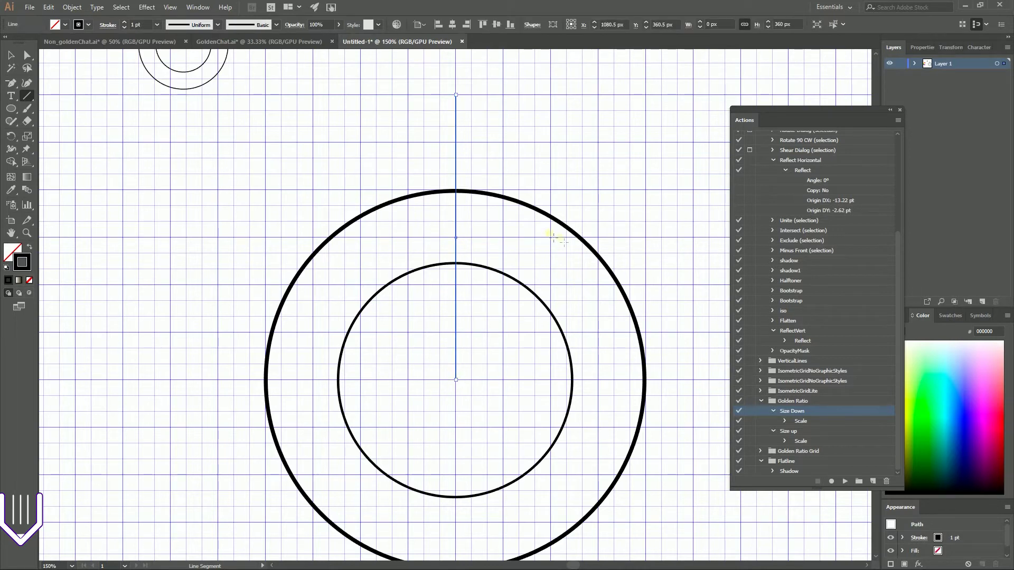
{"action": "left_click", "coordinate": [124, 22]}
{"action": "left_click", "coordinate": [124, 22]}
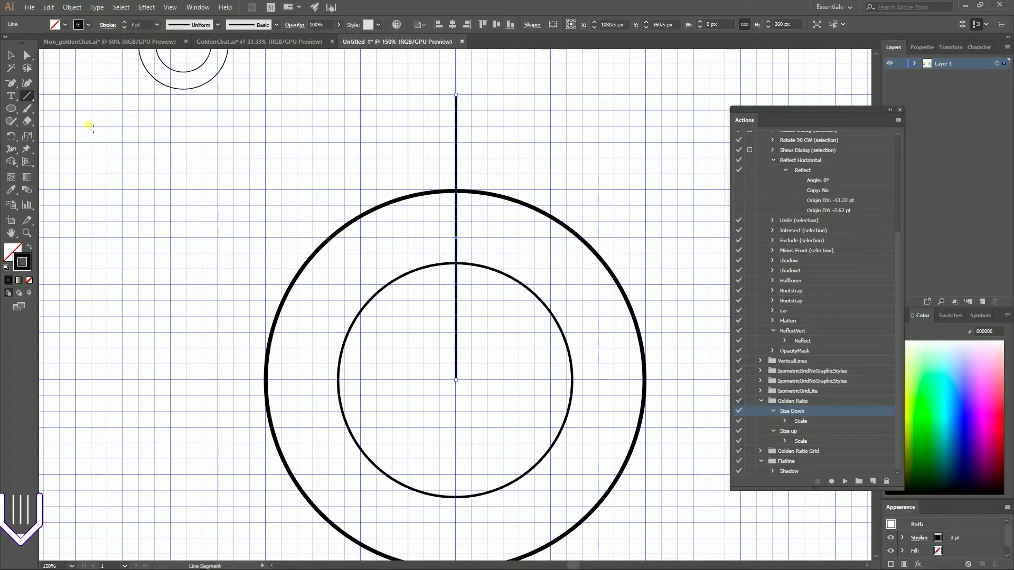
{"action": "key", "text": "v"}
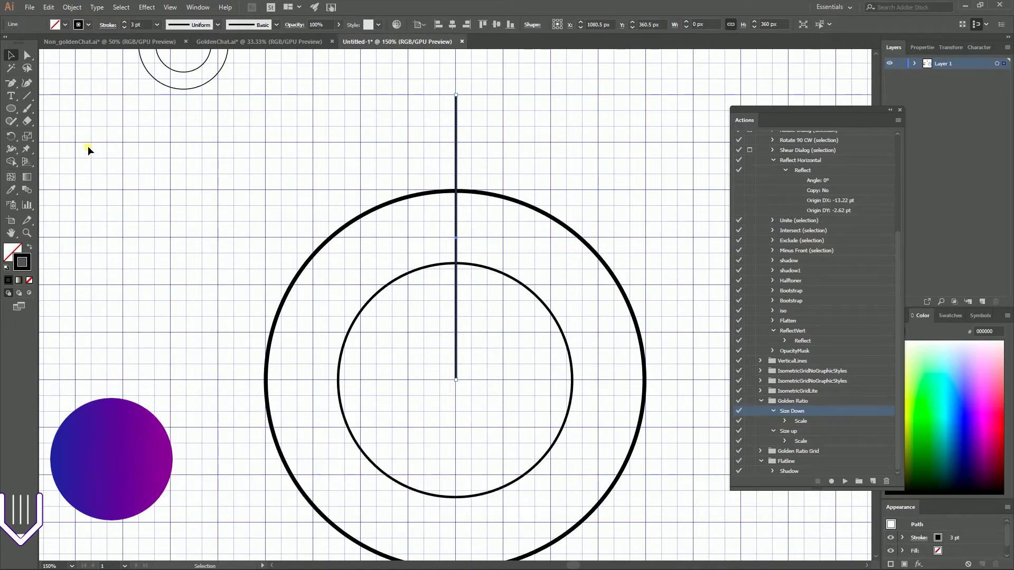
Rotate-copy the line 45° about its bottom end, repeating with Ctrl+D to make eight spokes
{"action": "key", "text": "r"}
{"action": "scroll", "coordinate": [526, 403], "scroll_direction": "down", "scroll_amount": 2}
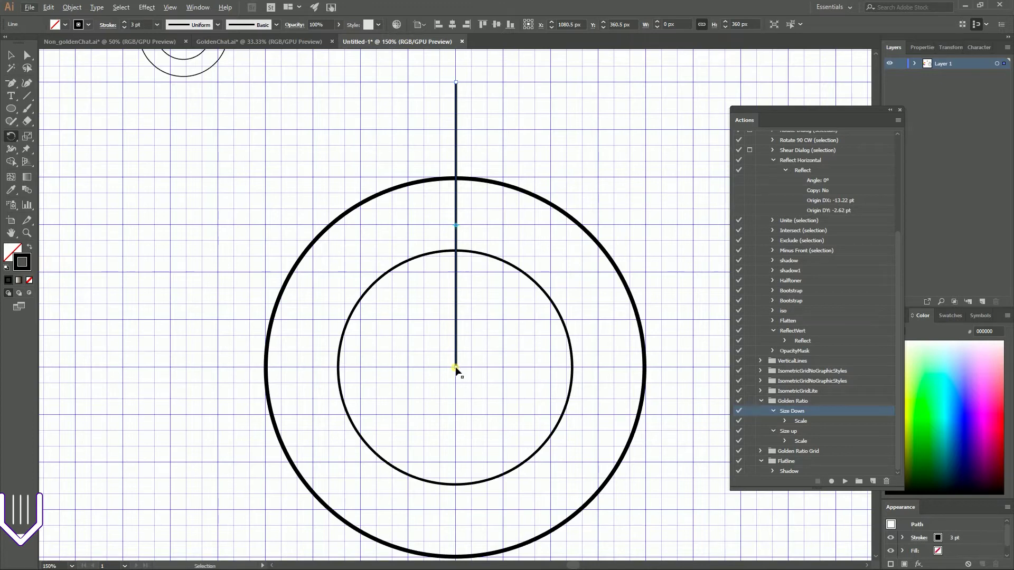
{"action": "scroll", "coordinate": [457, 370], "scroll_direction": "up", "scroll_amount": 3}
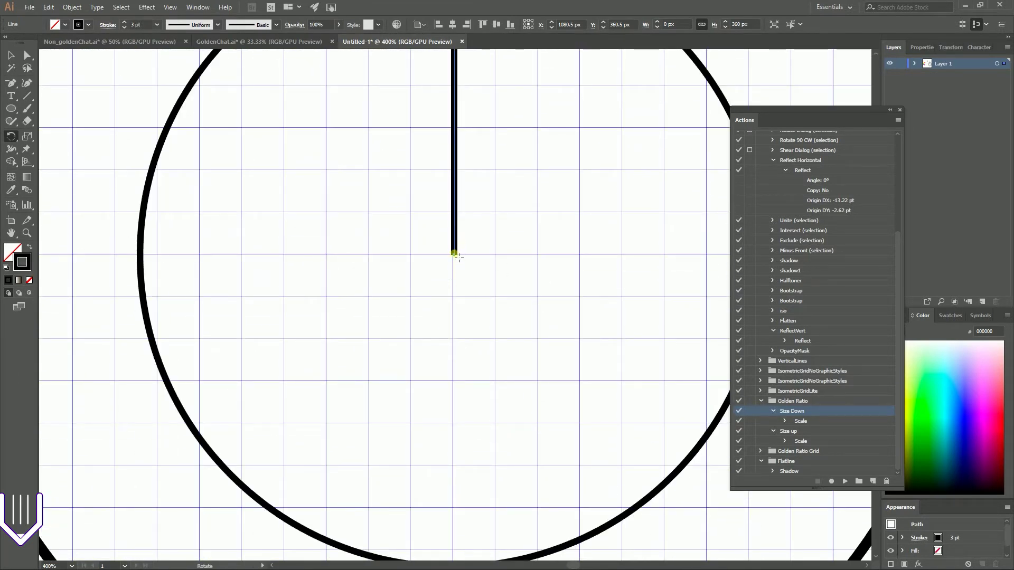
{"action": "left_click", "coordinate": [454, 254], "text": "alt"}
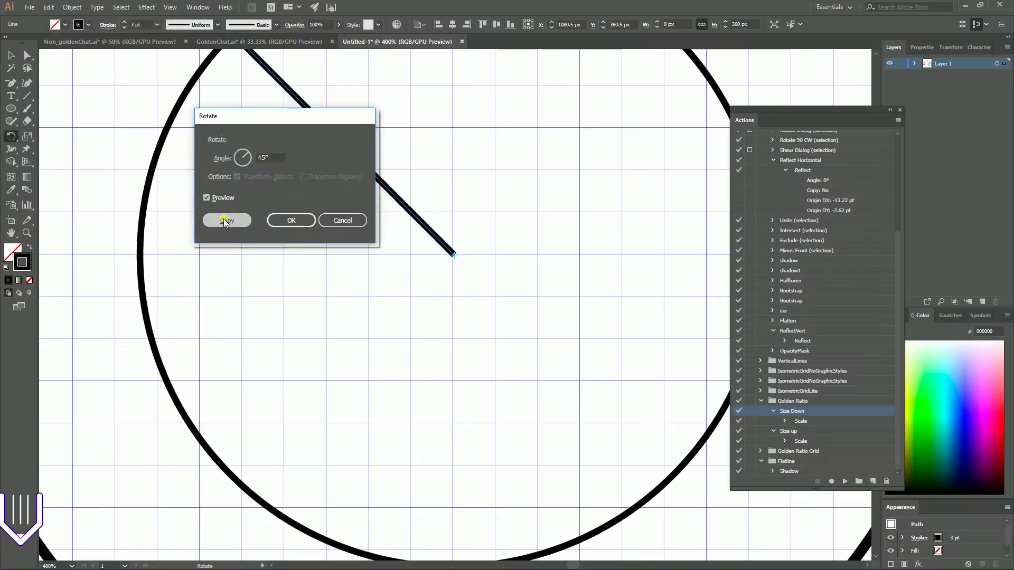
{"action": "left_click", "coordinate": [169, 312]}
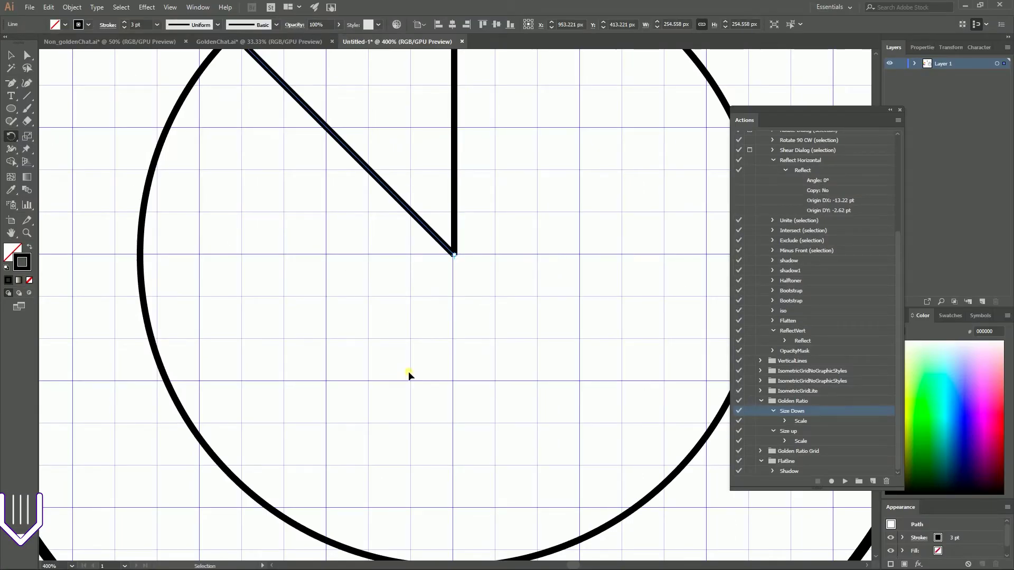
{"action": "key", "text": "ctrl+d"}
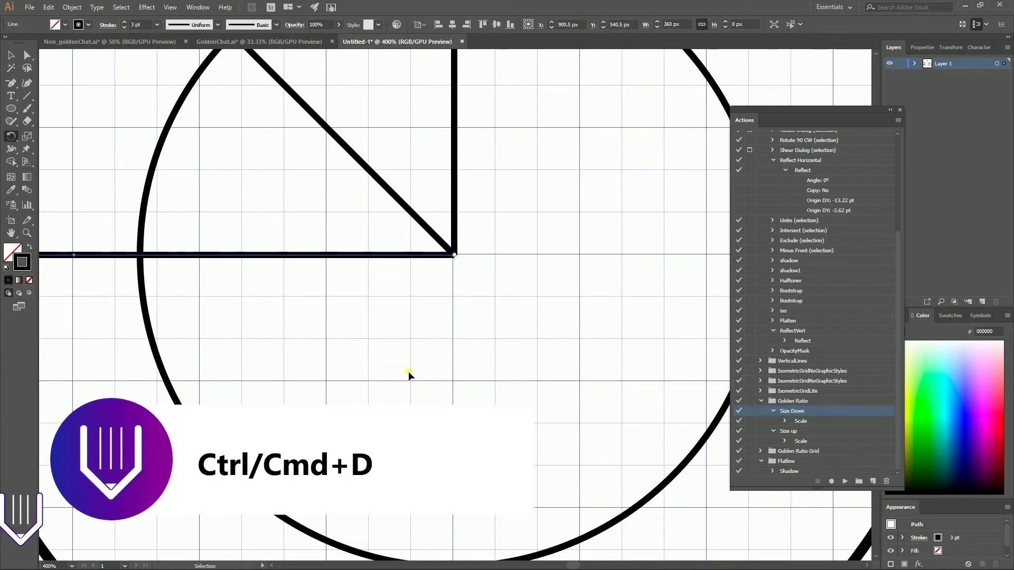
{"action": "key", "text": "ctrl+d"}
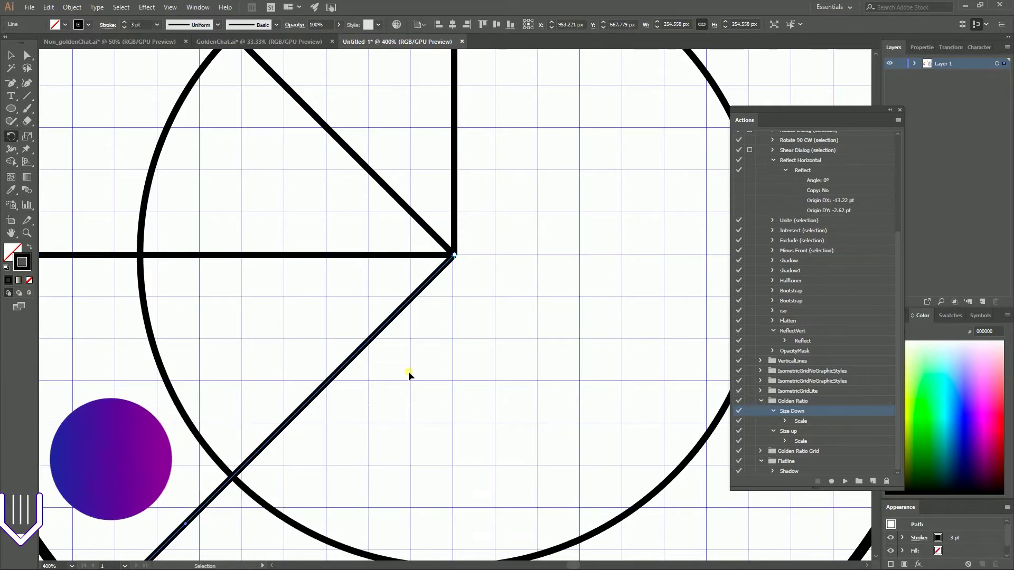
{"action": "key", "text": "ctrl+d"}
{"action": "key", "text": "ctrl+d"}
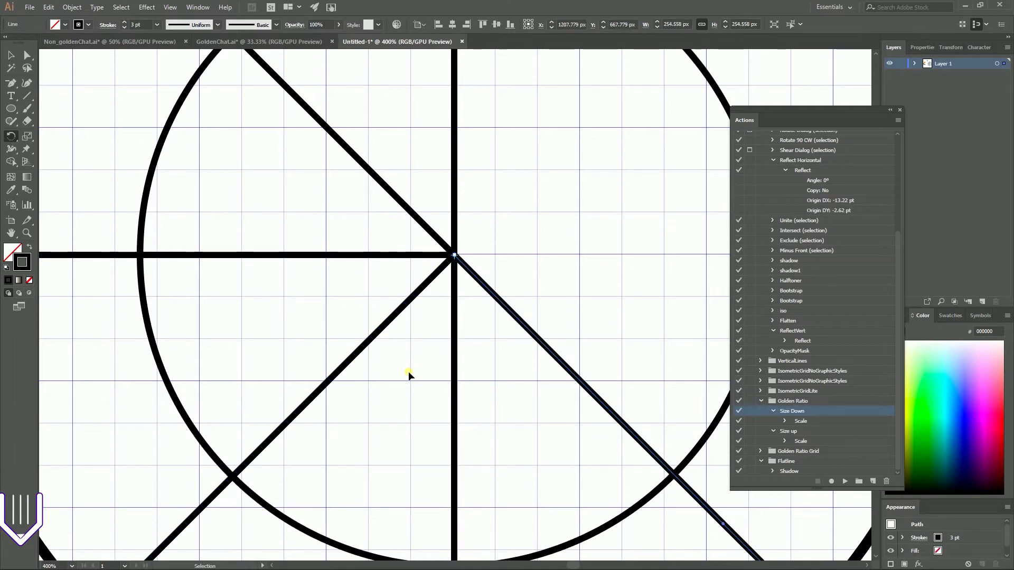
{"action": "key", "text": "ctrl+d"}
{"action": "key", "text": "ctrl+d"}
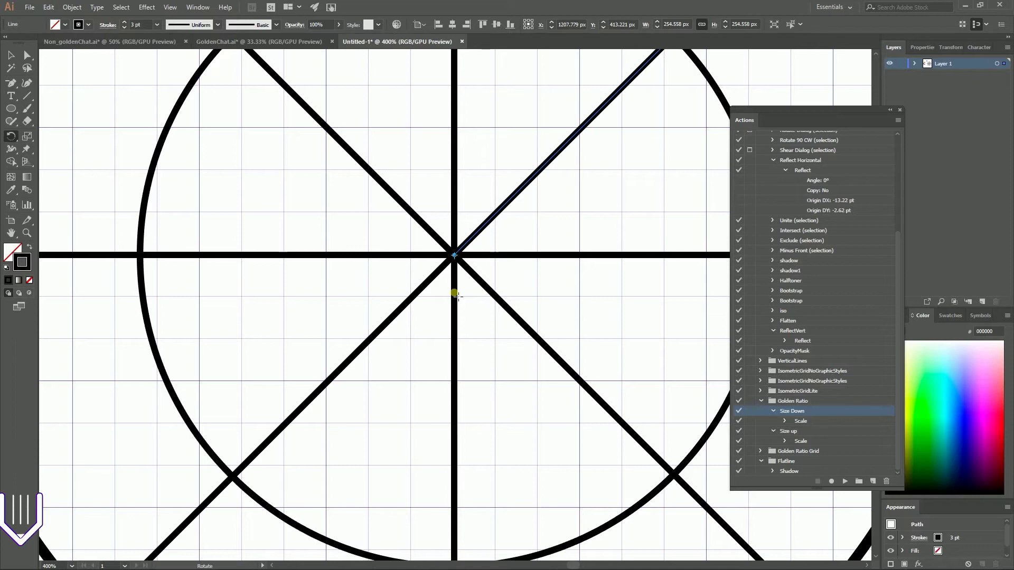
{"action": "scroll", "coordinate": [258, 201], "scroll_direction": "up", "scroll_amount": 3}
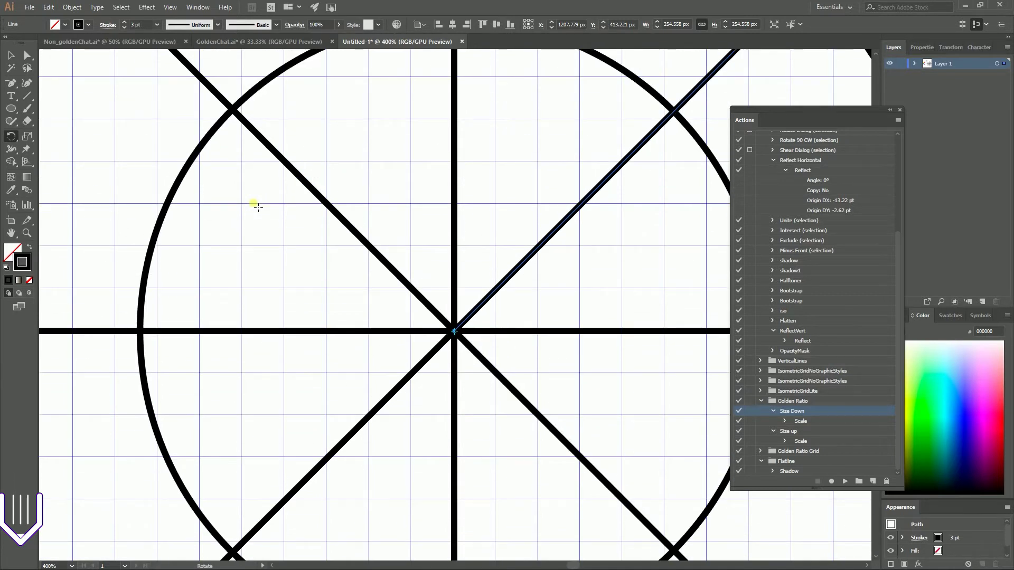
Select everything and use Shape Builder to make ring segments, merging the right-hand wedges
{"action": "key", "text": "ctrl+1"}
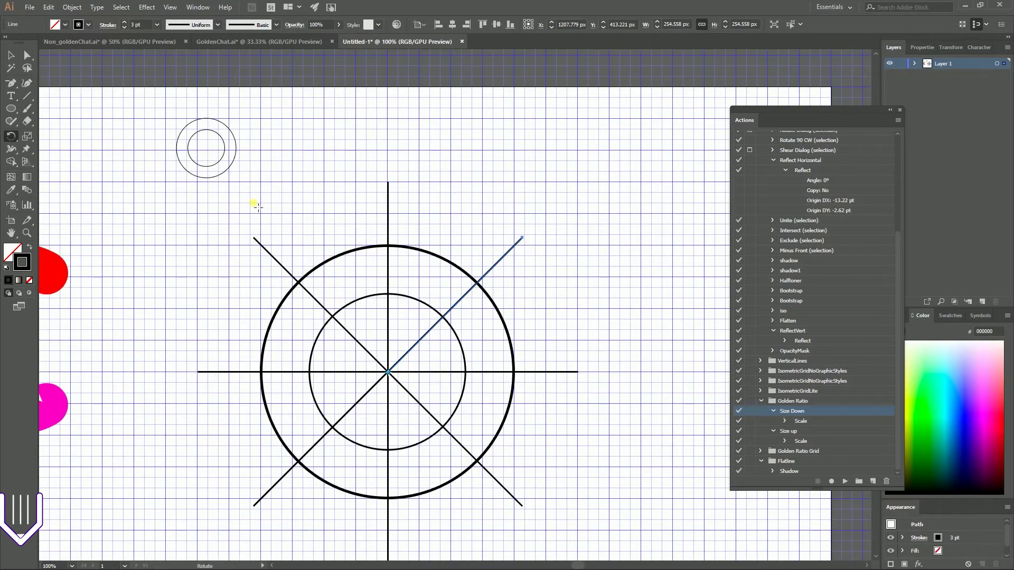
{"action": "scroll", "coordinate": [334, 227], "scroll_direction": "down", "scroll_amount": 3}
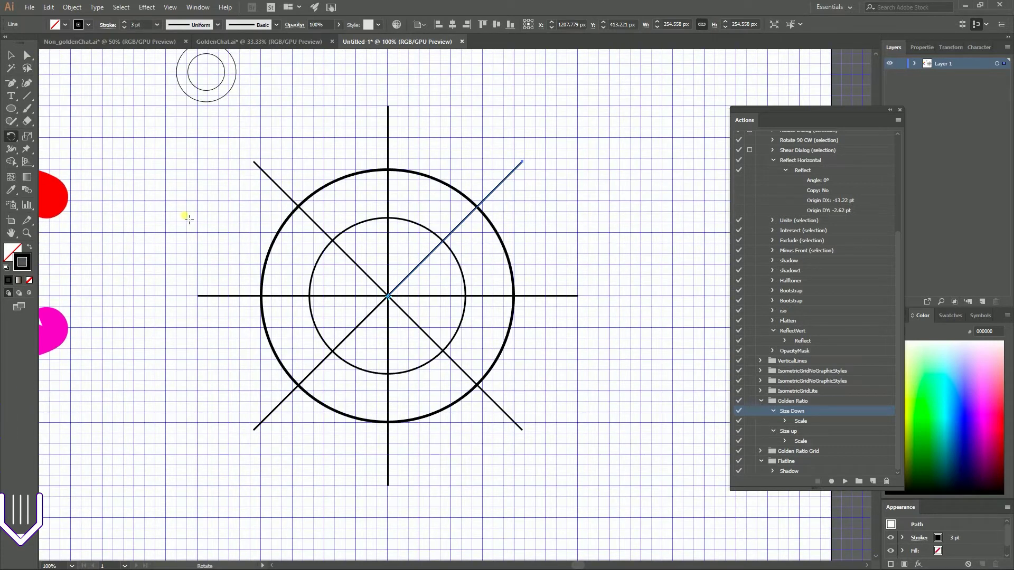
{"action": "key", "text": "ctrl+a"}
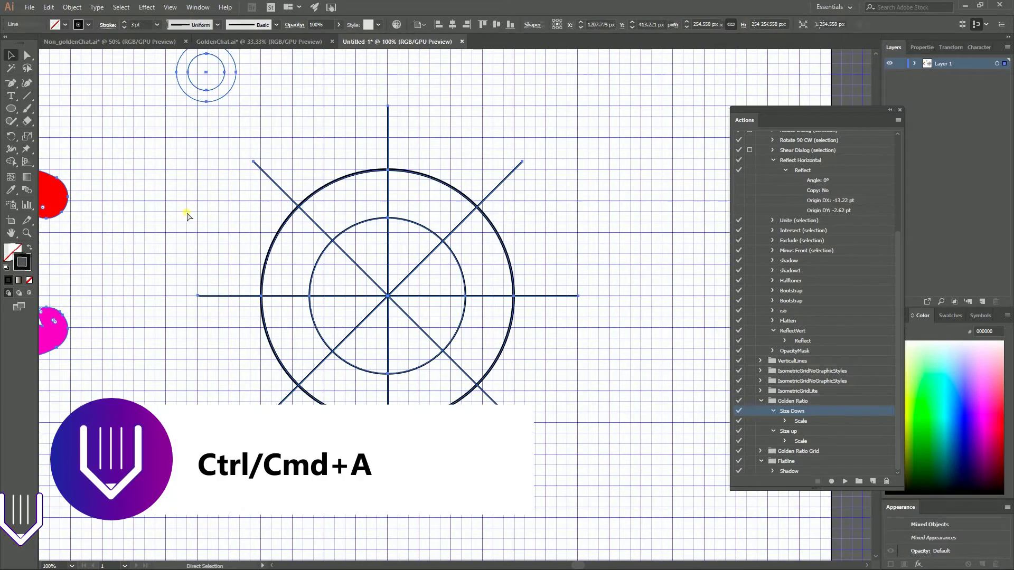
{"action": "key", "text": "v"}
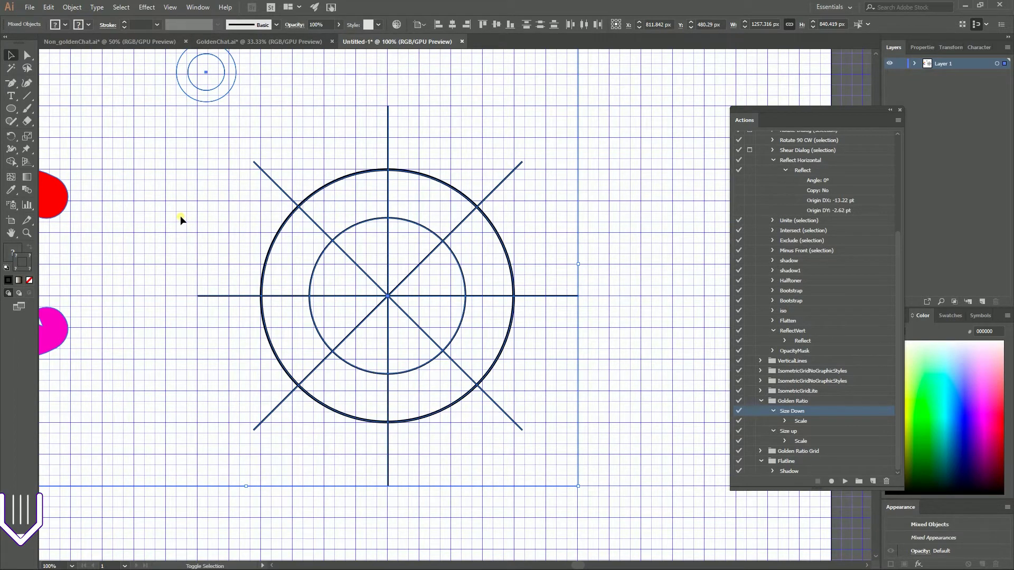
{"action": "key", "text": "shift+m"}
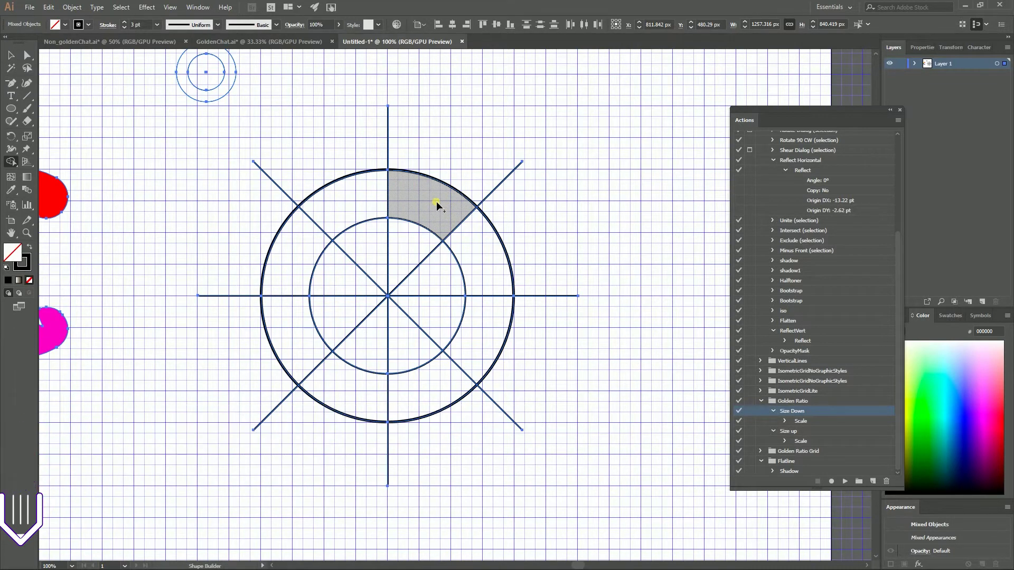
{"action": "left_click", "coordinate": [282, 250]}
{"action": "left_click", "coordinate": [292, 329]}
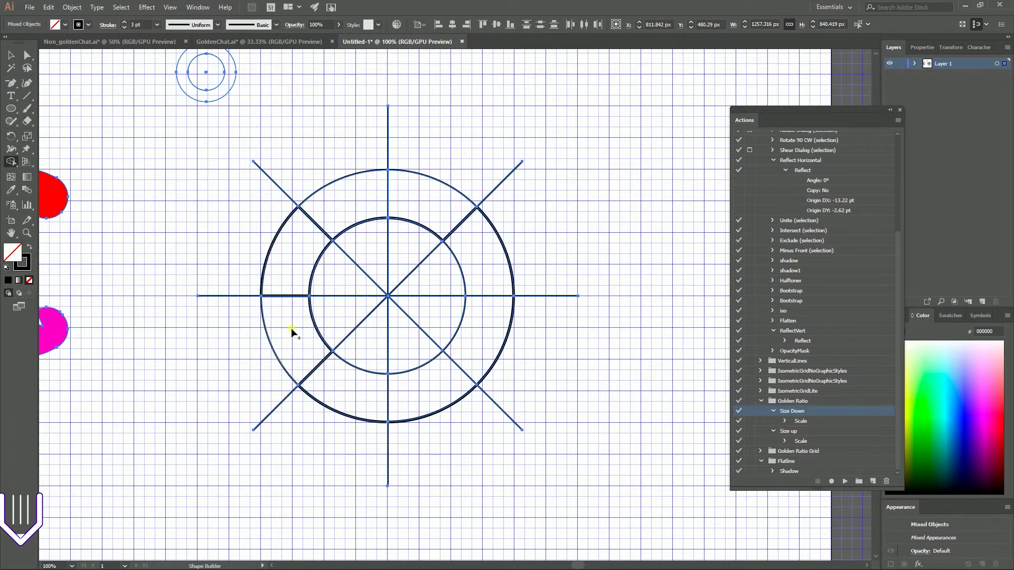
{"action": "left_click", "coordinate": [344, 386]}
{"action": "left_click", "coordinate": [422, 391]}
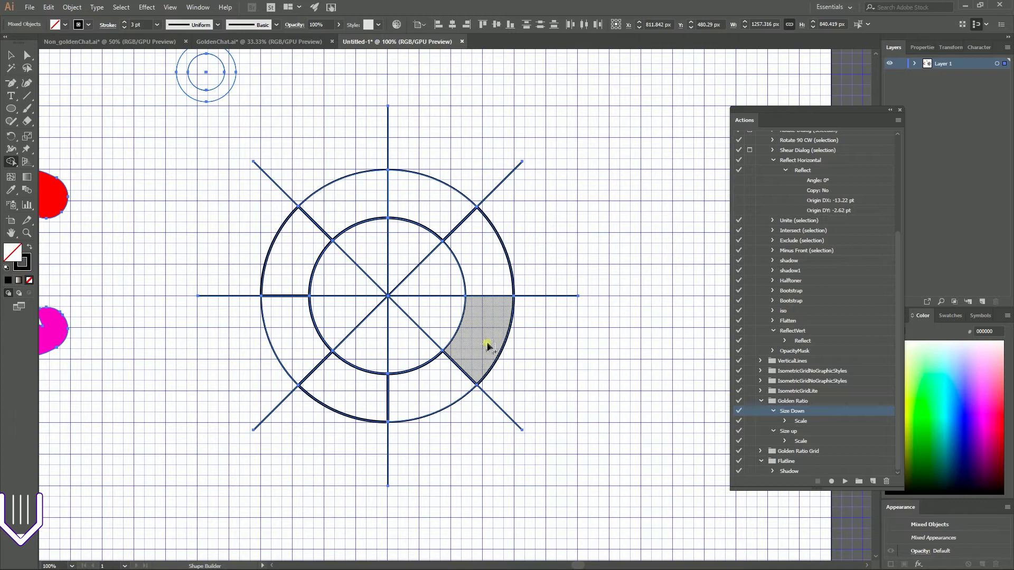
{"action": "left_click_drag", "start_coordinate": [486, 346], "coordinate": [438, 317]}
{"action": "left_click_drag", "start_coordinate": [491, 278], "coordinate": [457, 278]}
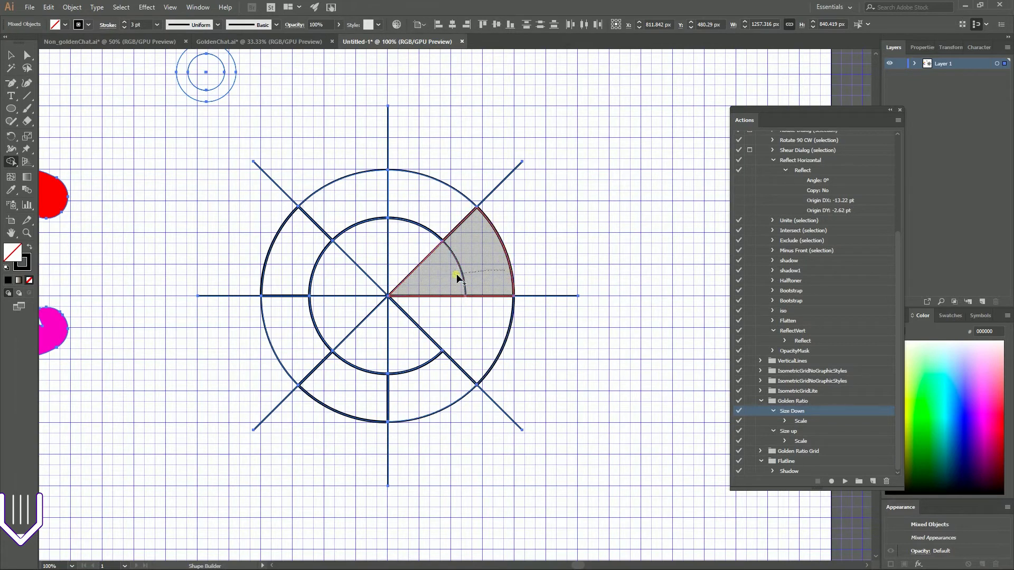
Delete the right-hand sector, the stubs outside the ring, and the spoke lines inside the C
{"action": "left_click", "coordinate": [11, 55]}
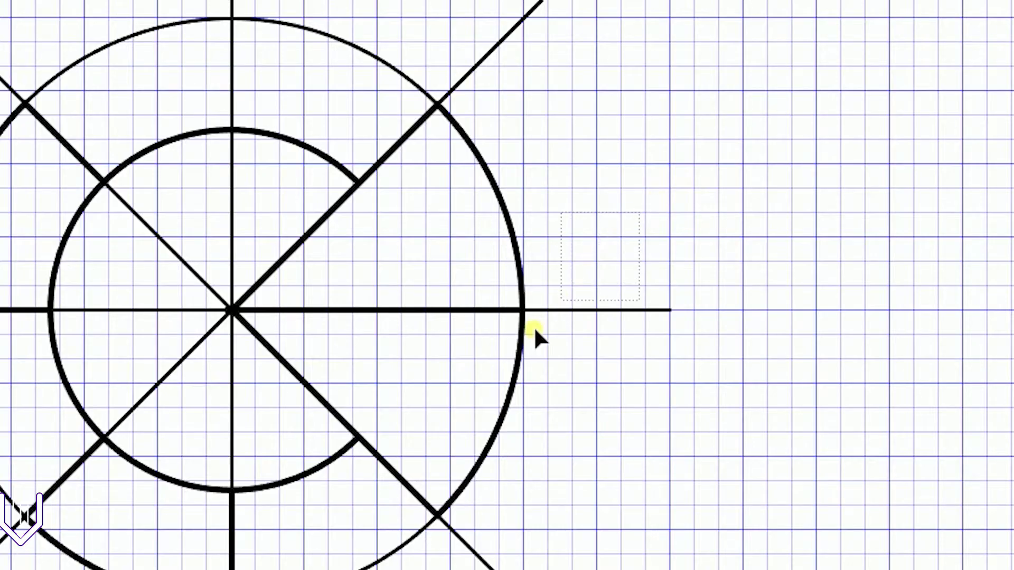
{"action": "left_click", "coordinate": [496, 316]}
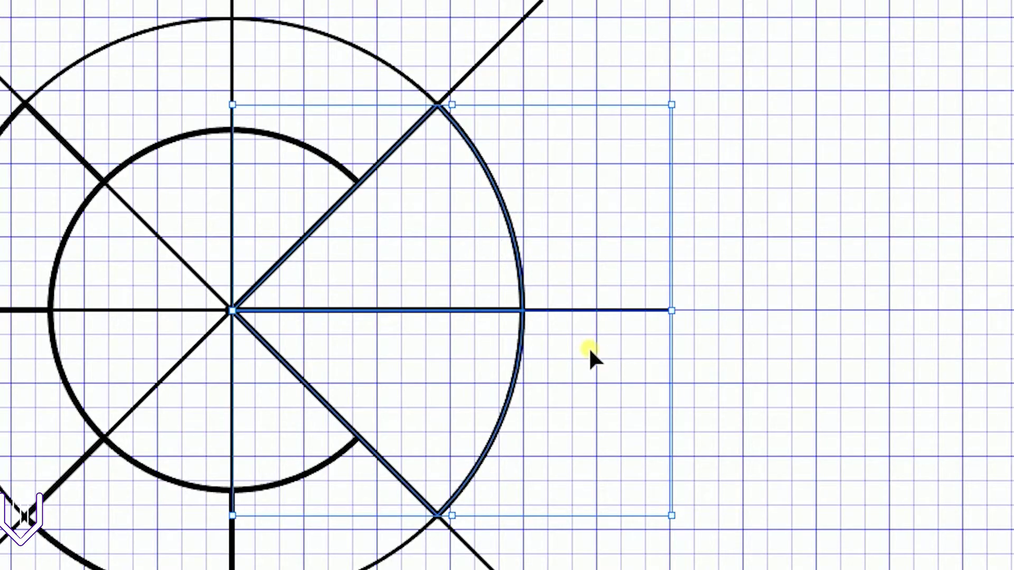
{"action": "key", "text": "Delete"}
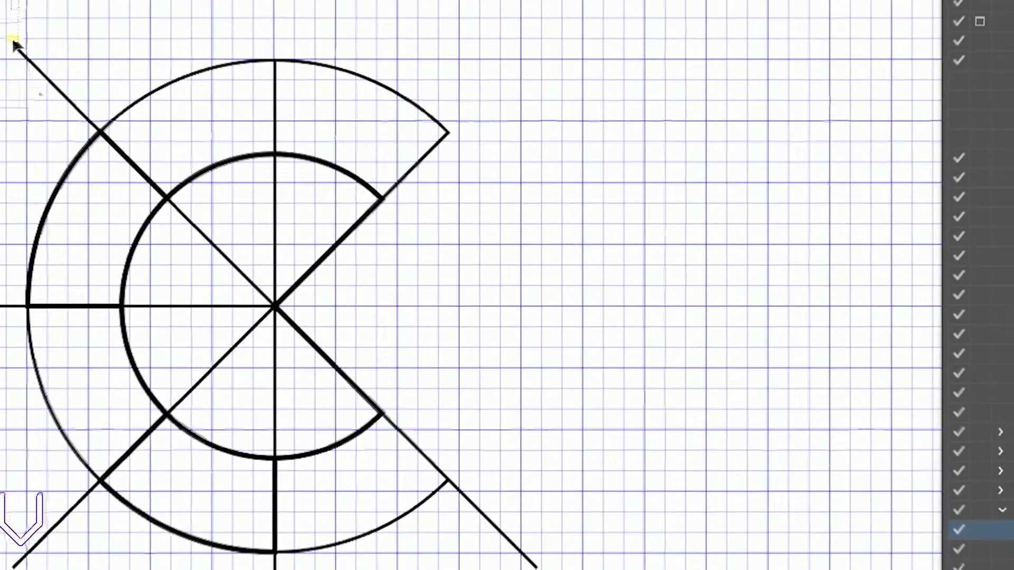
{"action": "left_click", "coordinate": [106, 122]}
{"action": "key", "text": "Delete"}
{"action": "left_click", "coordinate": [32, 303]}
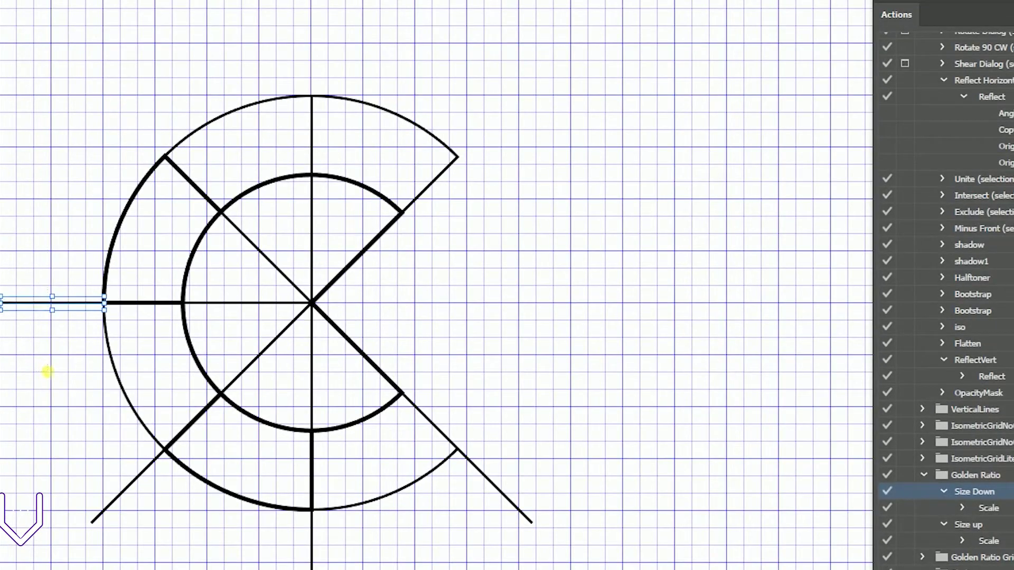
{"action": "key", "text": "Delete"}
{"action": "left_click", "coordinate": [100, 515]}
{"action": "key", "text": "Delete"}
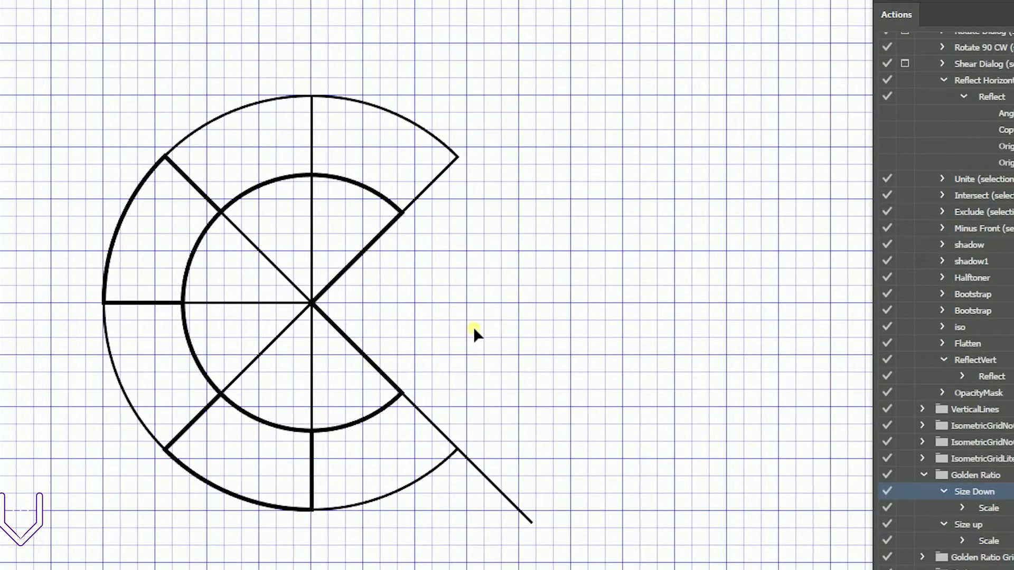
{"action": "left_click_drag", "start_coordinate": [243, 335], "coordinate": [242, 337]}
{"action": "key", "text": "Delete"}
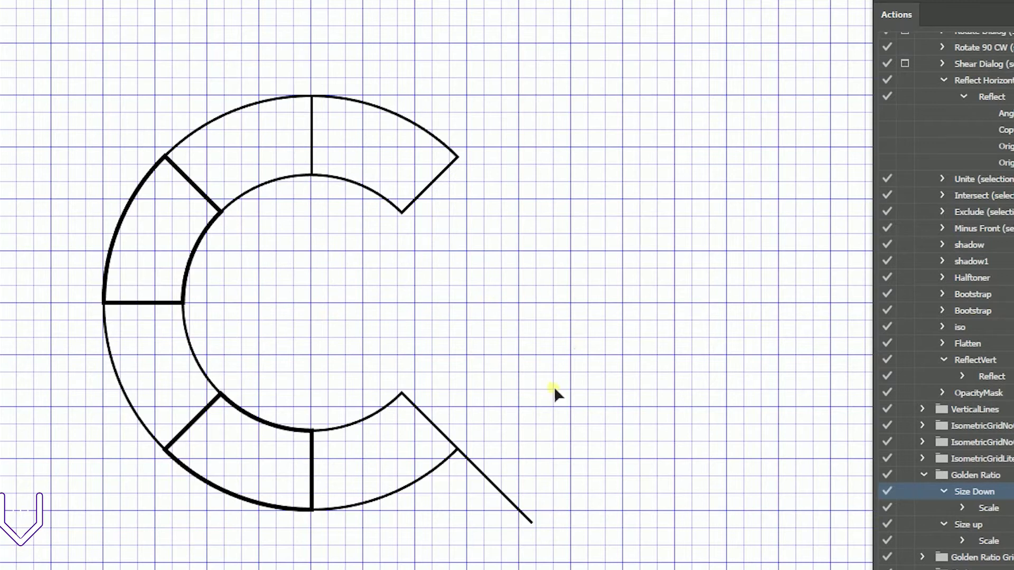
{"action": "left_click", "coordinate": [533, 522]}
{"action": "key", "text": "Delete"}
Set the whole C's stroke weight to 3 pt, deselect it, and zoom in
{"action": "left_click", "coordinate": [104, 306]}
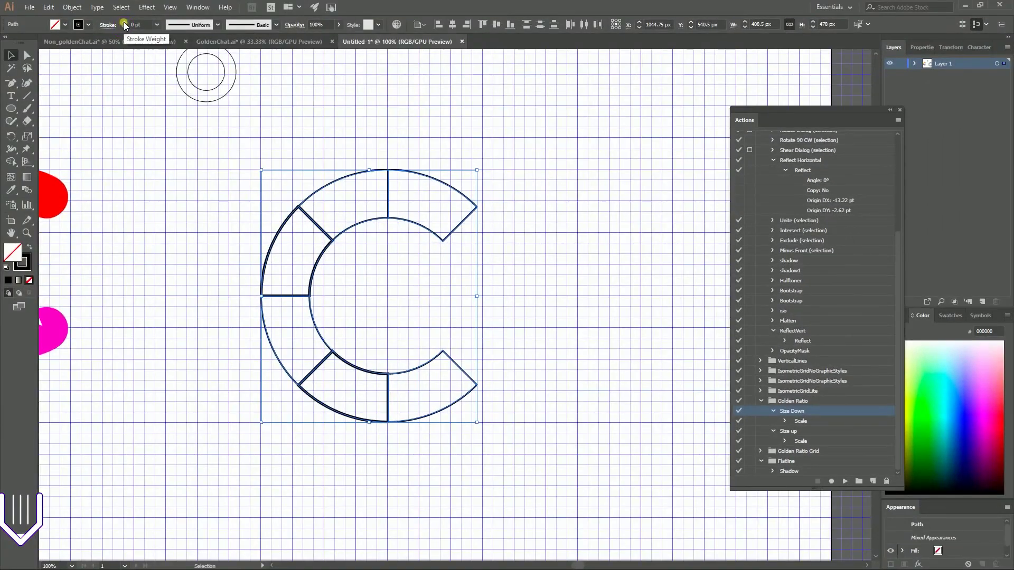
{"action": "left_click", "coordinate": [124, 23]}
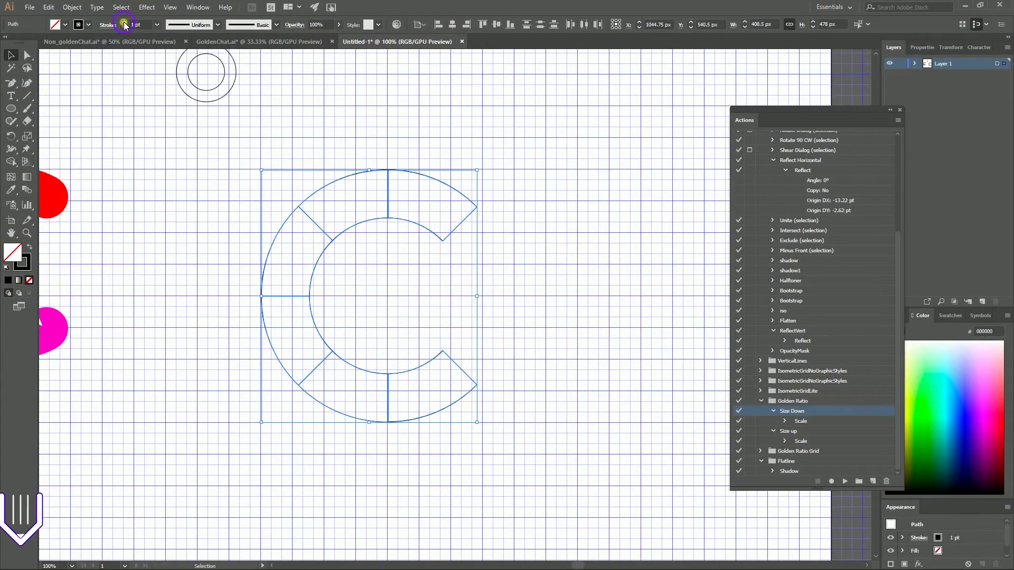
{"action": "left_click", "coordinate": [124, 22]}
{"action": "left_click", "coordinate": [124, 22]}
{"action": "left_click", "coordinate": [169, 193]}
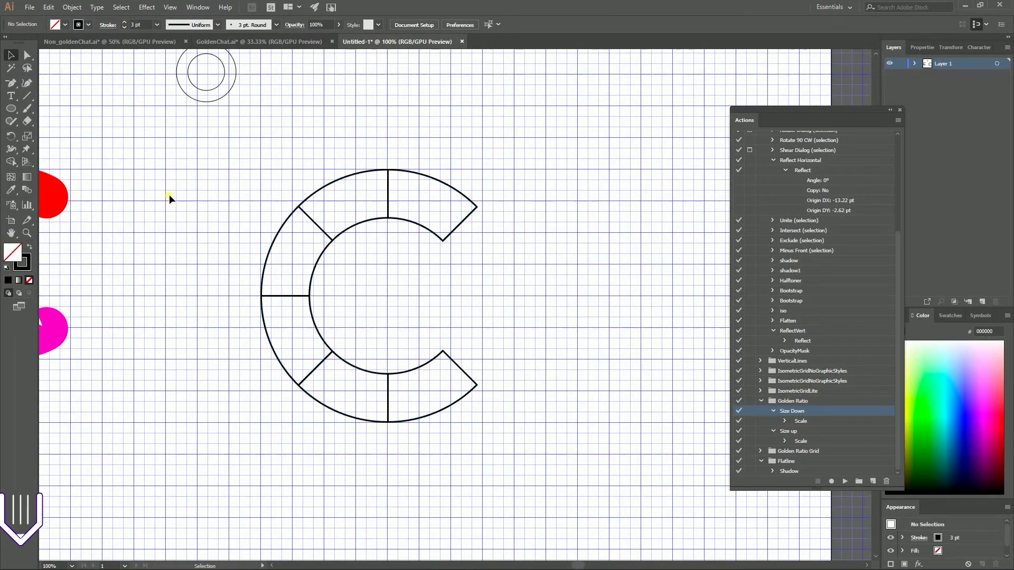
{"action": "key", "text": "ctrl+plus"}
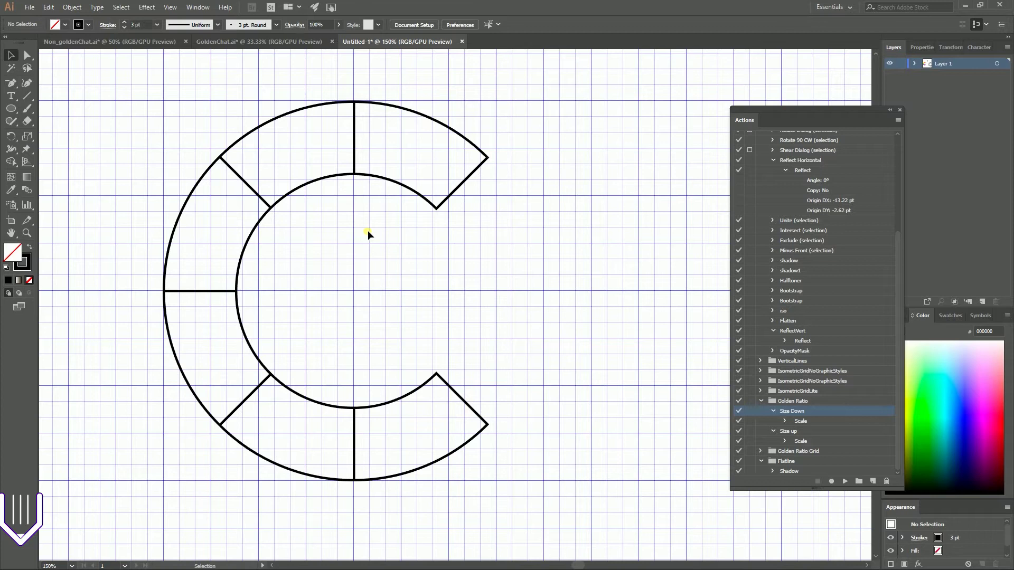
{"action": "key", "text": "l"}
Switch to Outline view and turn off Snap to Grid in the View menu
{"action": "key", "text": "ctrl"}
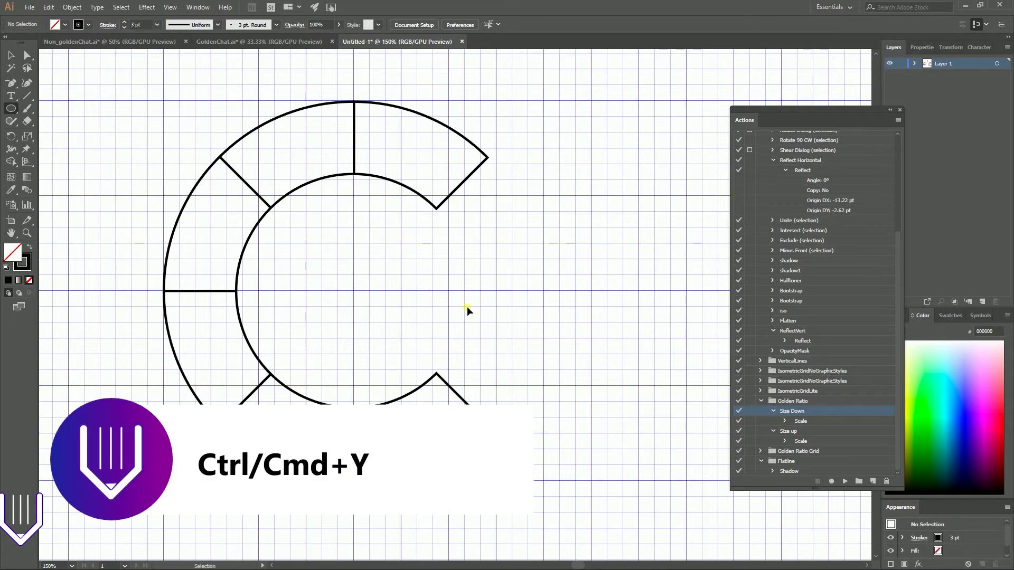
{"action": "key", "text": "ctrl+y"}
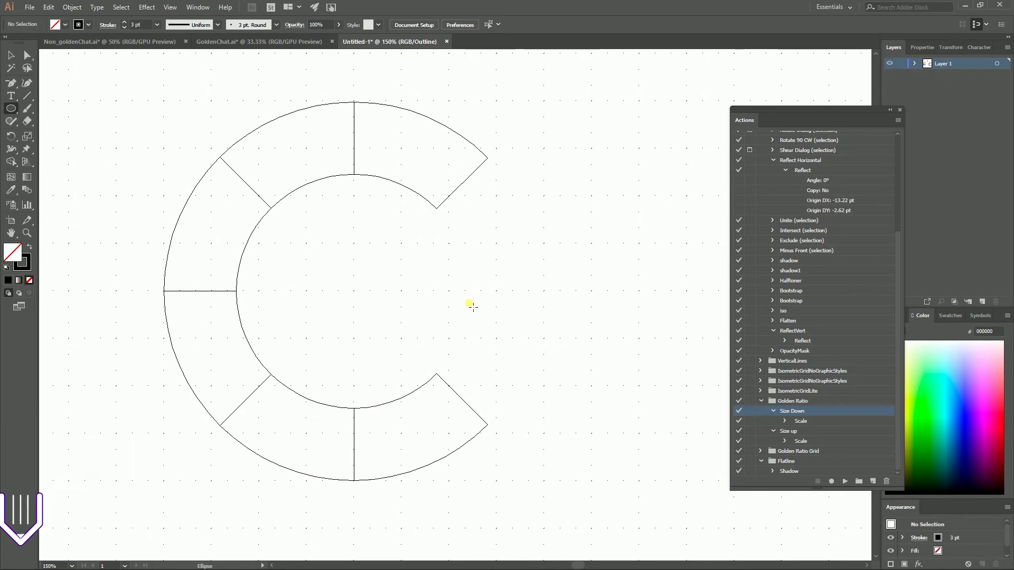
{"action": "key", "text": "ctrl"}
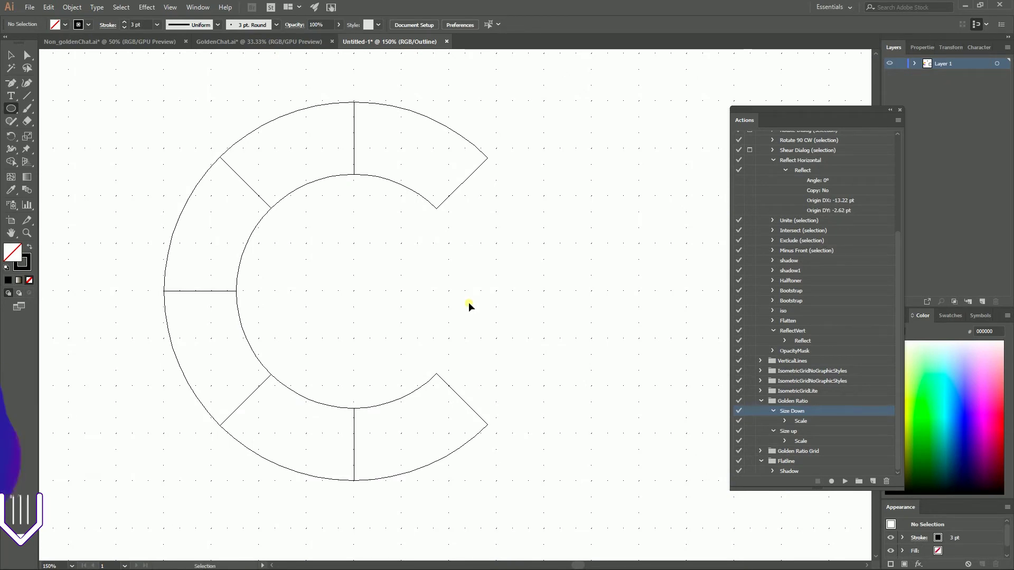
{"action": "key", "text": "shift"}
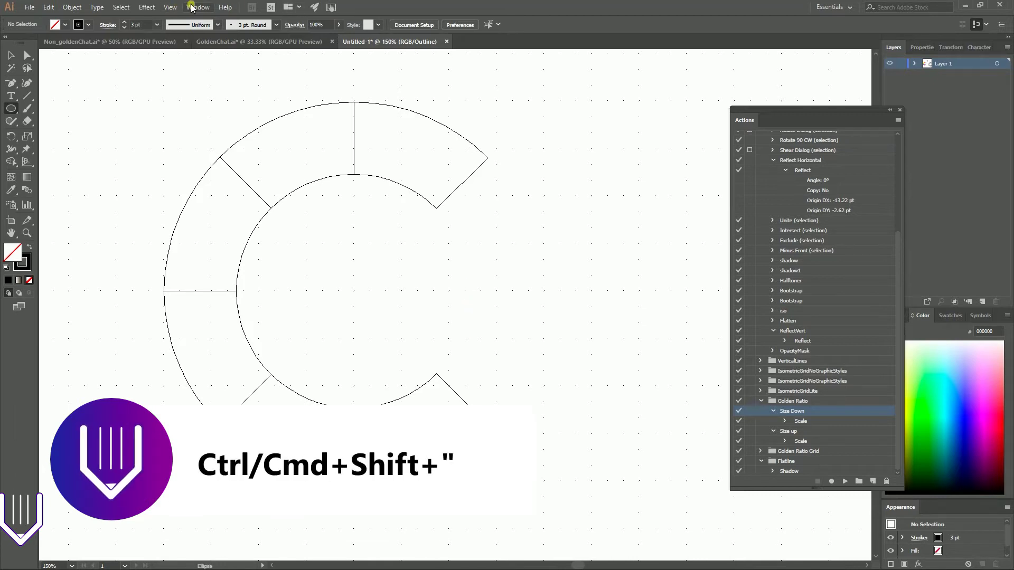
{"action": "left_click", "coordinate": [169, 7]}
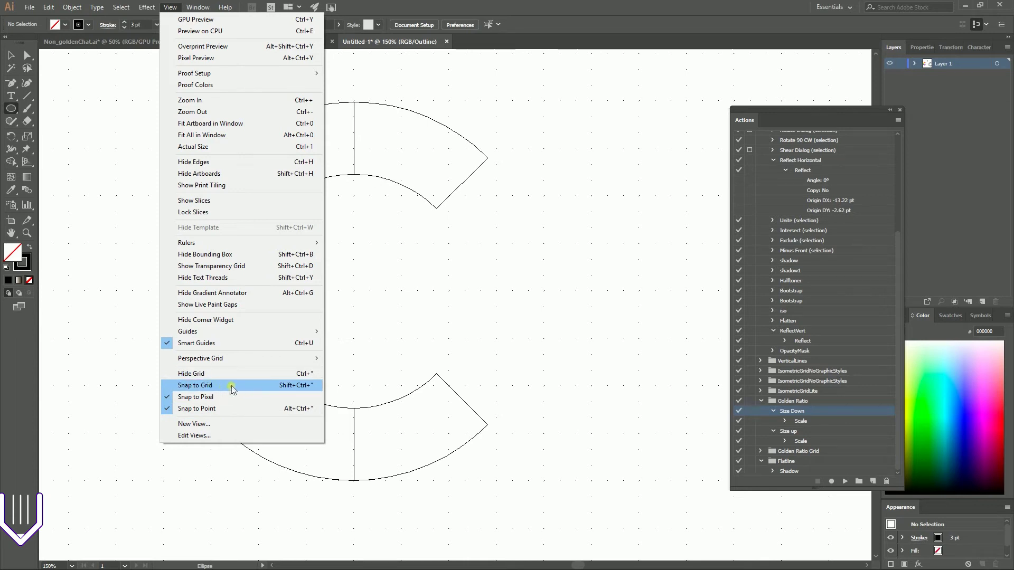
{"action": "left_click", "coordinate": [8, 111]}
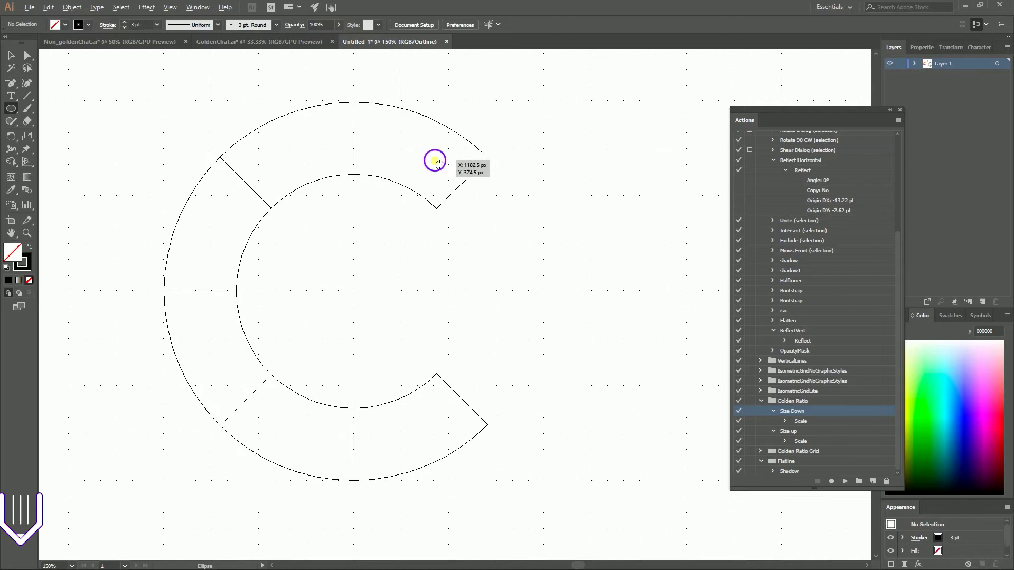
Draw a circle inside the C's upper tip and nudge it into position
{"action": "left_click_drag", "start_coordinate": [435, 161], "coordinate": [471, 195]}
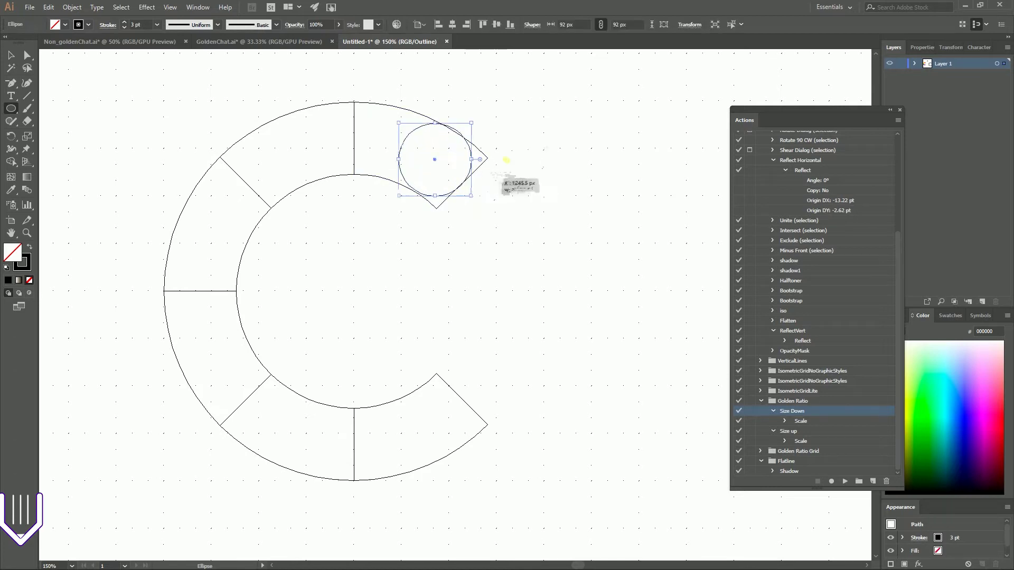
{"action": "key", "text": "ctrl+equal"}
{"action": "key", "text": "ctrl+equal"}
{"action": "key", "text": "ctrl+equal"}
{"action": "key", "text": "ctrl+equal"}
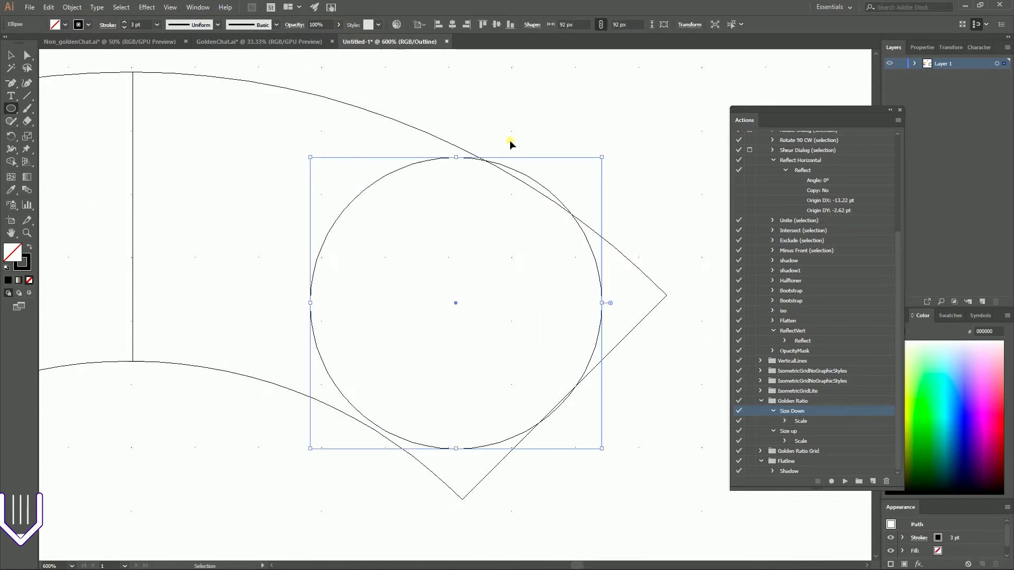
{"action": "key", "text": "v"}
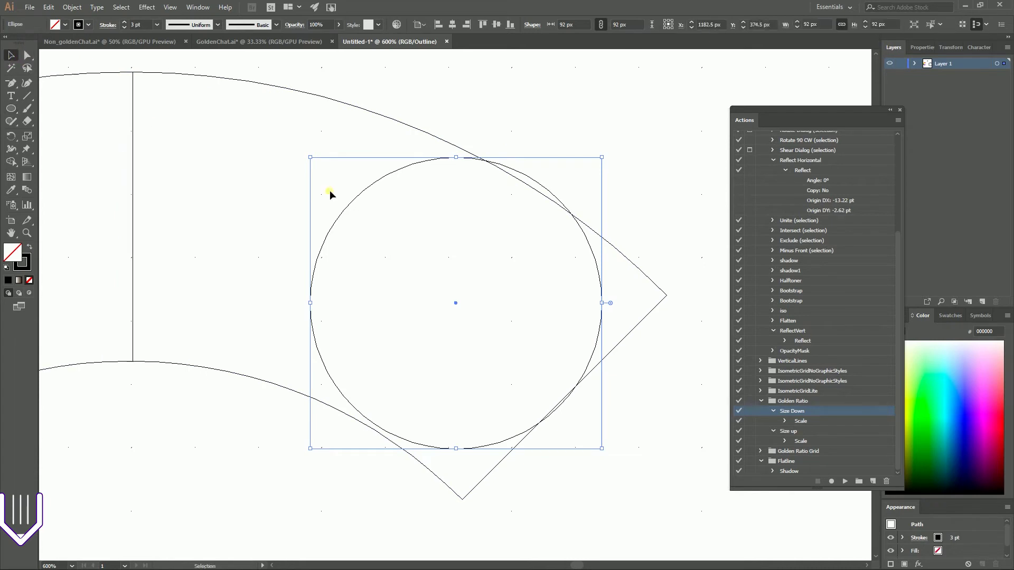
{"action": "left_click_drag", "start_coordinate": [419, 161], "coordinate": [420, 169]}
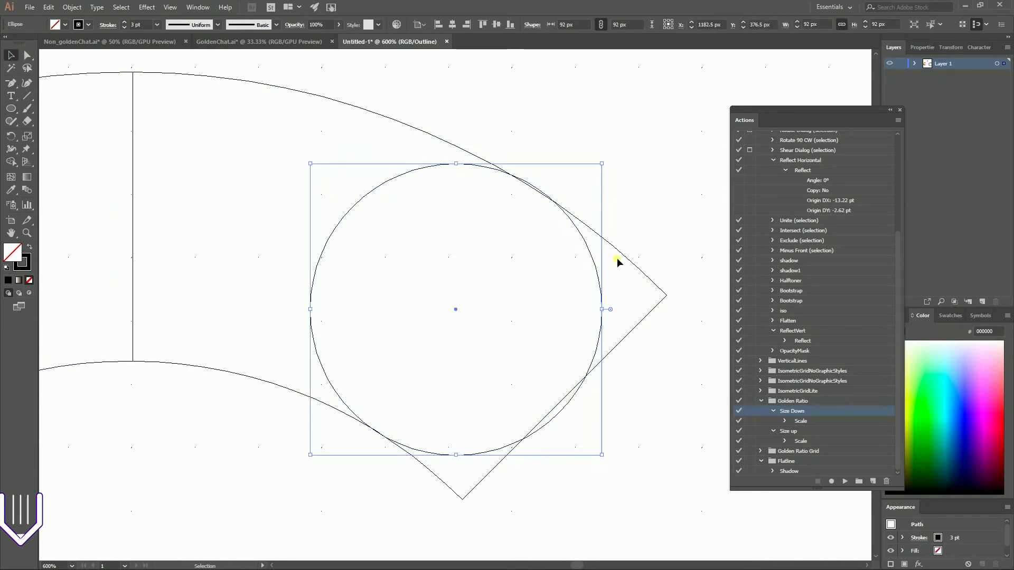
{"action": "key", "text": "Up"}
{"action": "key", "text": "Left"}
{"action": "key", "text": "Left"}
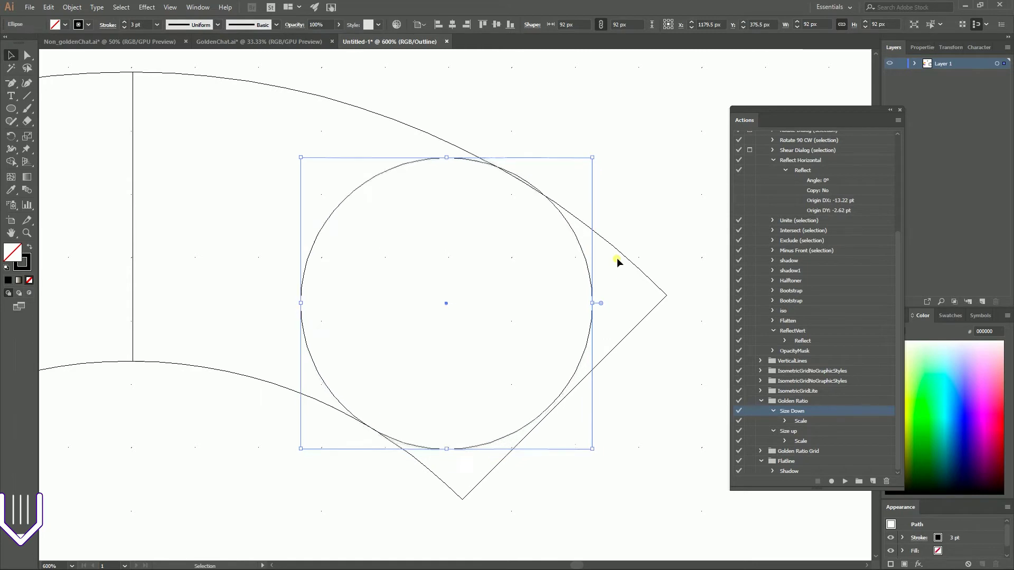
{"action": "key", "text": "Up"}
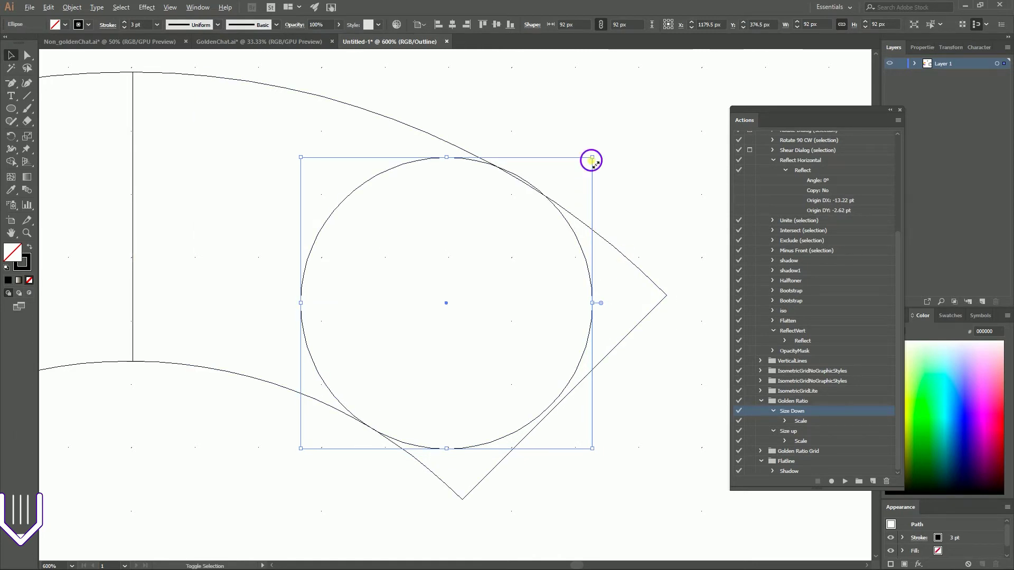
Turn off pixel-grid alignment and resize the circle to about 91.333 px, tangent to both tip edges
{"action": "left_click_drag", "start_coordinate": [591, 158], "coordinate": [590, 181]}
{"action": "left_click_drag", "start_coordinate": [585, 266], "coordinate": [593, 271]}
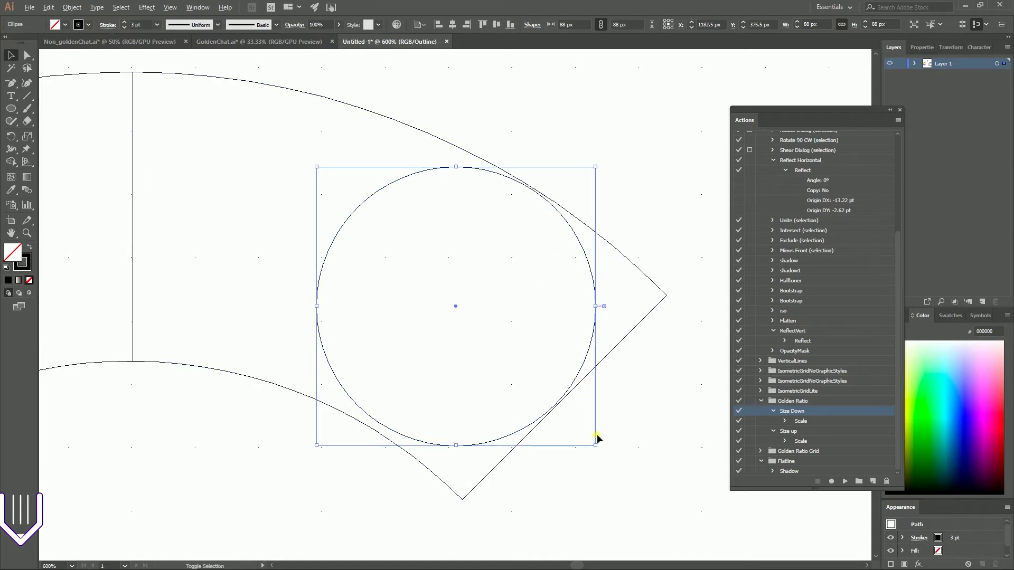
{"action": "left_click_drag", "start_coordinate": [316, 446], "coordinate": [313, 449]}
{"action": "key", "text": "Left"}
{"action": "key", "text": "Left"}
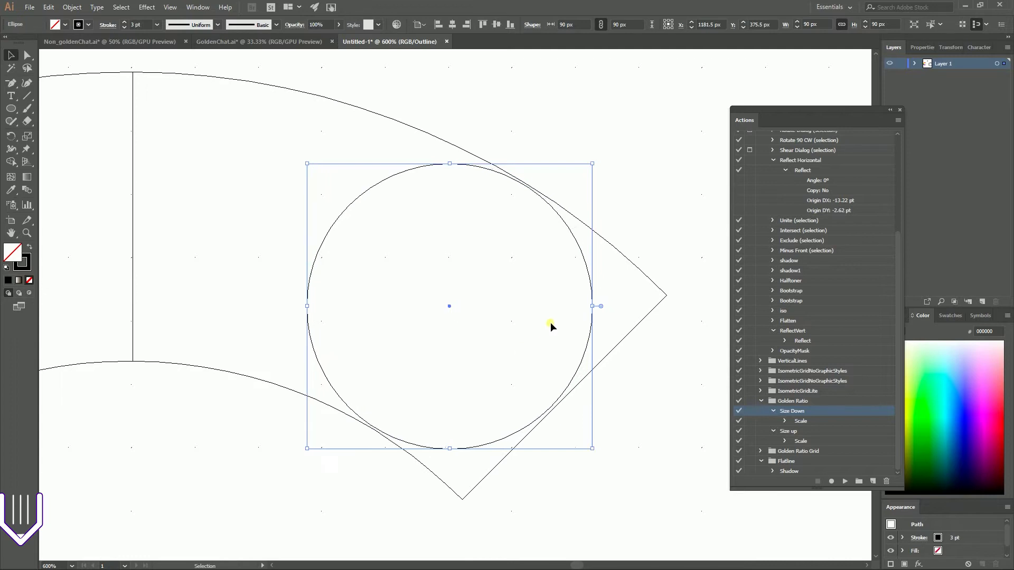
{"action": "key", "text": "Down"}
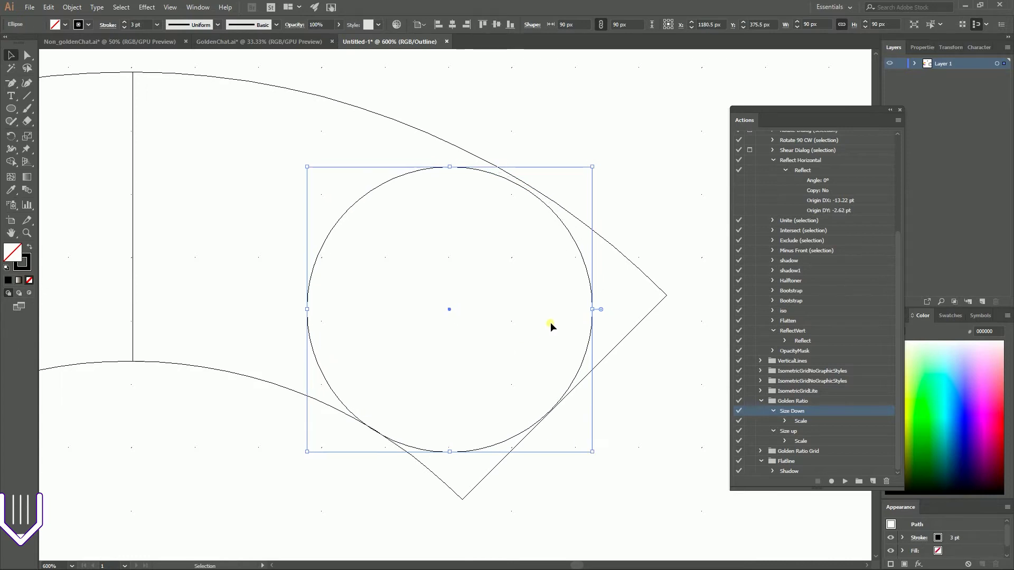
{"action": "left_click", "coordinate": [977, 26]}
{"action": "left_click_drag", "start_coordinate": [592, 166], "coordinate": [597, 164]}
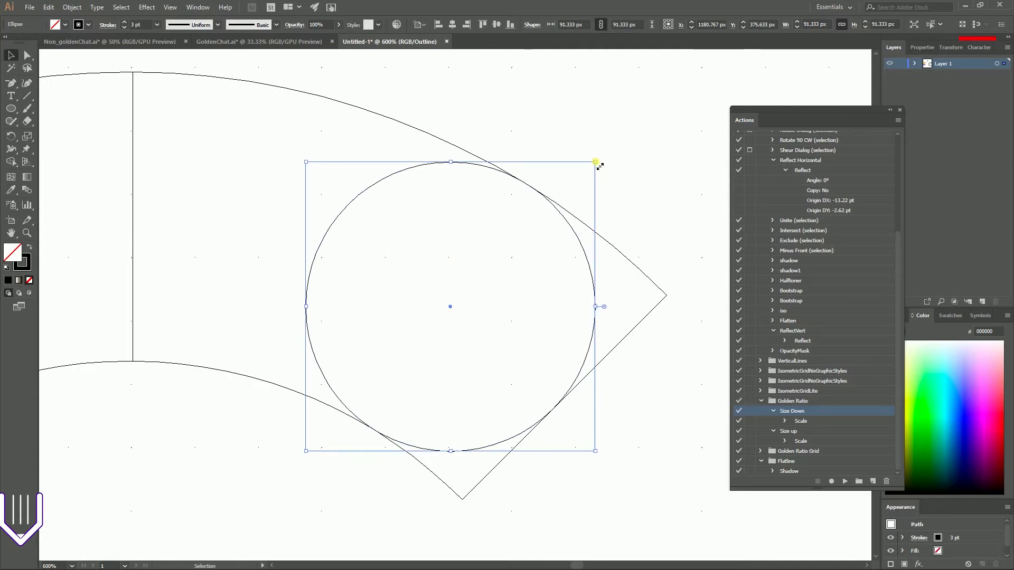
{"action": "scroll", "coordinate": [632, 156], "scroll_direction": "down", "scroll_amount": 2}
{"action": "left_click_drag", "start_coordinate": [665, 98], "coordinate": [356, 447]}
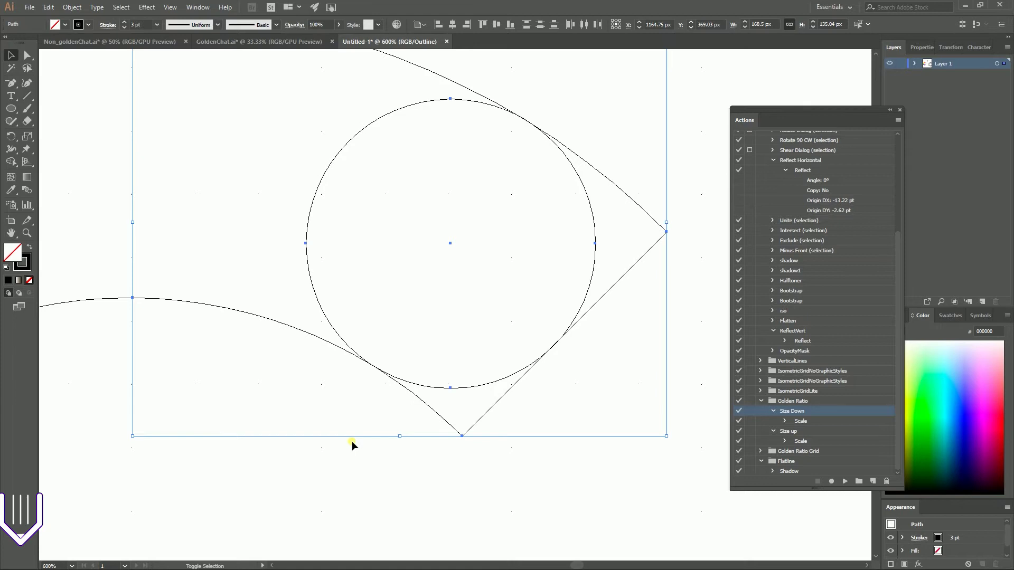
Select the tip circle on its own and fine-tune its vertical position
{"action": "key", "text": "shift+m"}
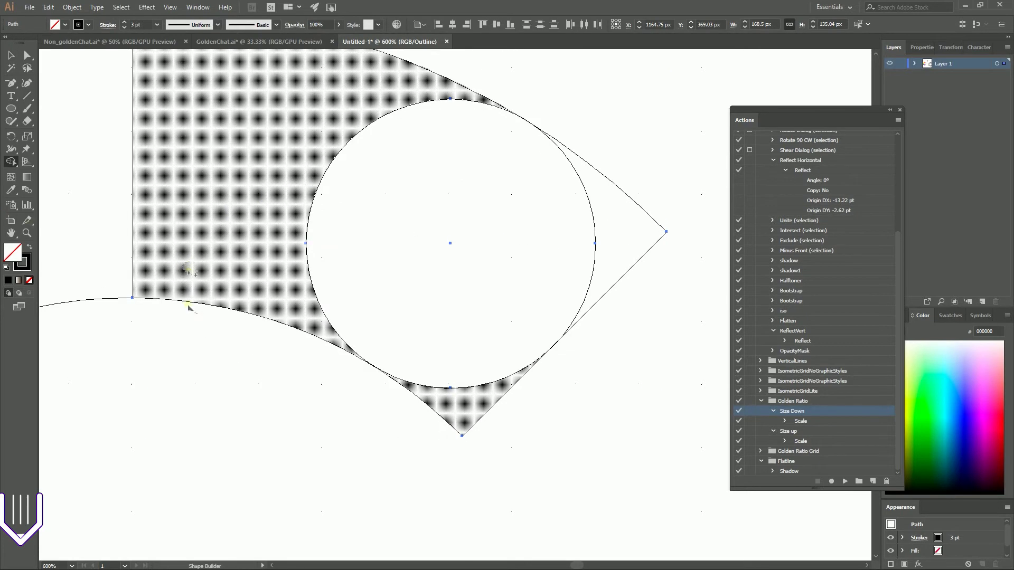
{"action": "key", "text": "v"}
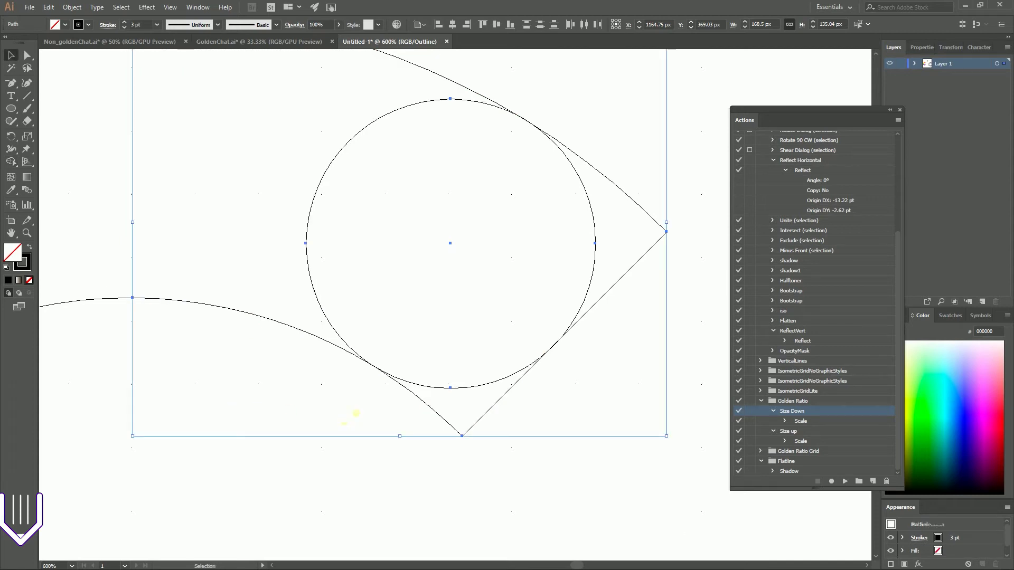
{"action": "left_click", "coordinate": [434, 387]}
{"action": "left_click", "coordinate": [431, 387]}
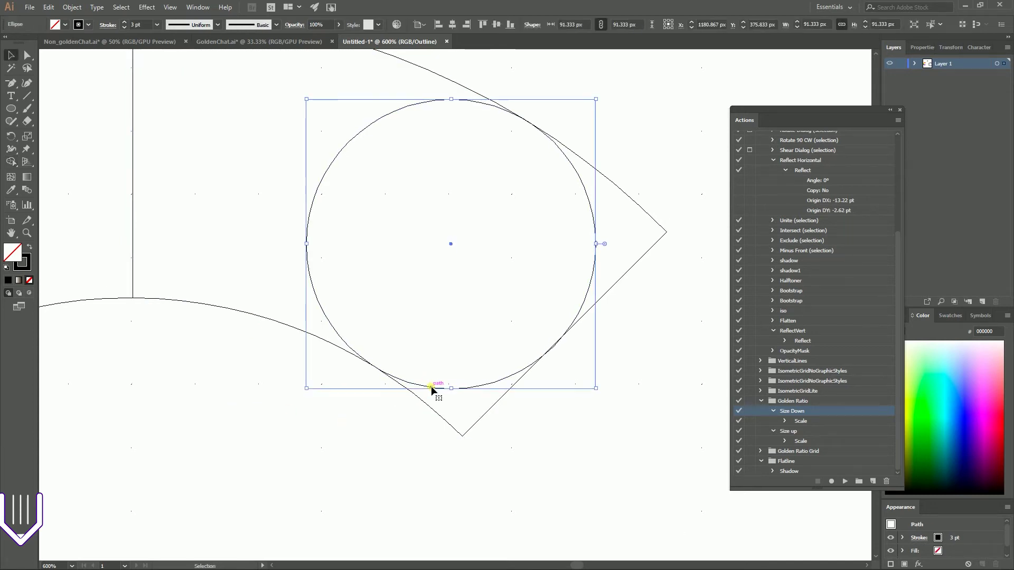
{"action": "key", "text": "Up"}
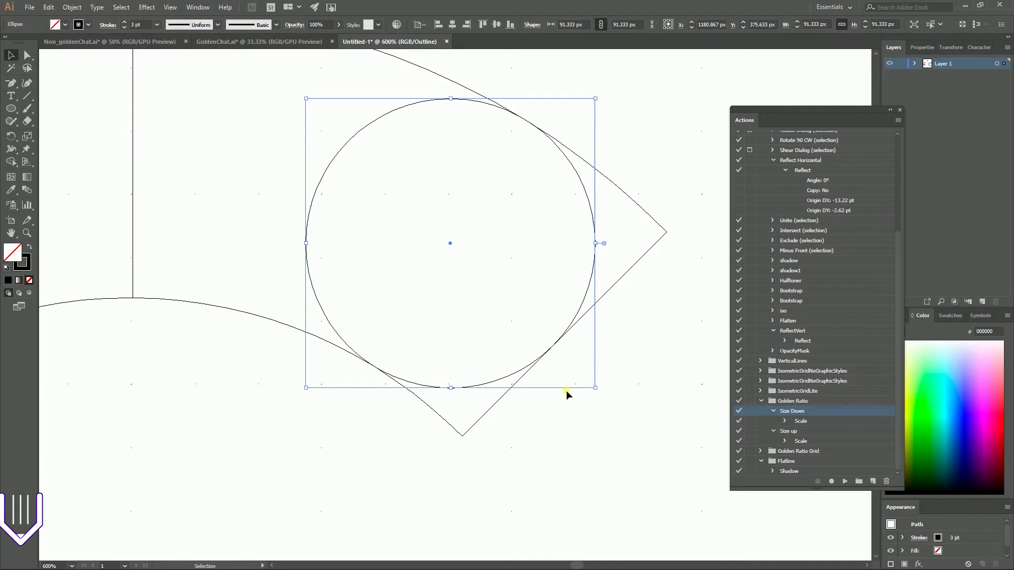
{"action": "key", "text": "Down"}
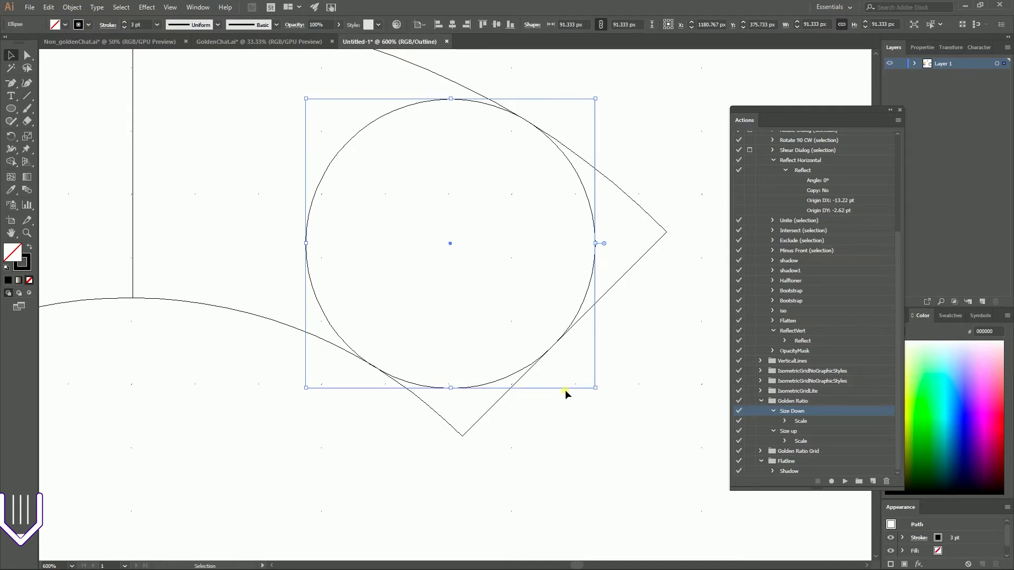
Split off the corner region below the circle with Shape Builder and delete it
{"action": "left_click_drag", "start_coordinate": [648, 138], "coordinate": [512, 255]}
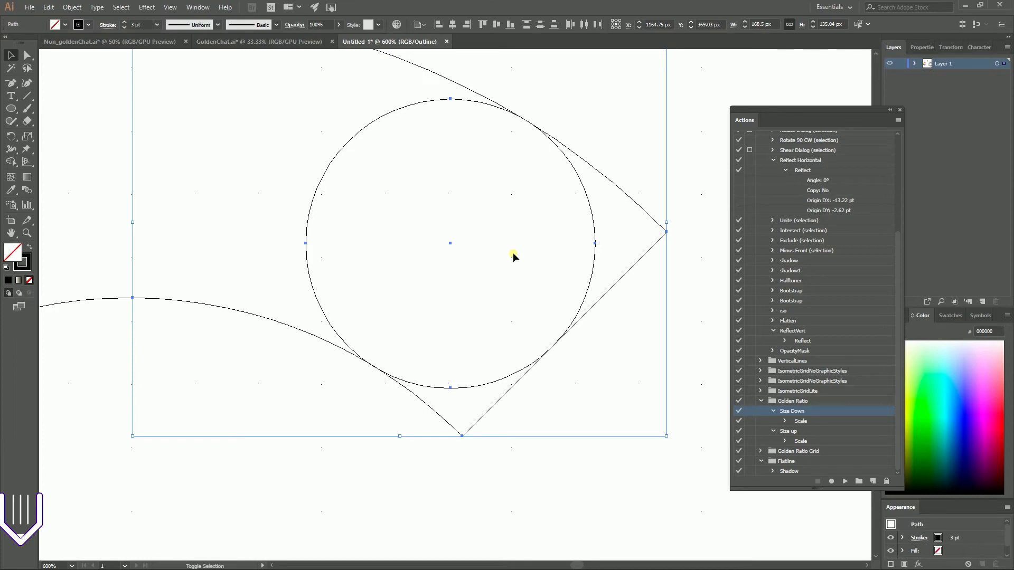
{"action": "key", "text": "shift+m"}
{"action": "left_click", "coordinate": [461, 402]}
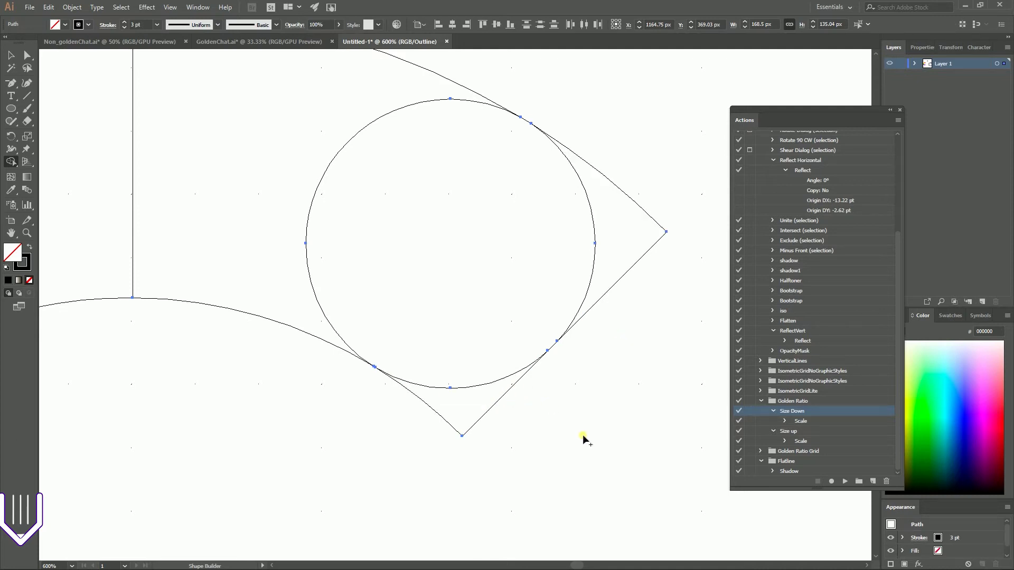
{"action": "key", "text": "v"}
{"action": "left_click", "coordinate": [478, 416]}
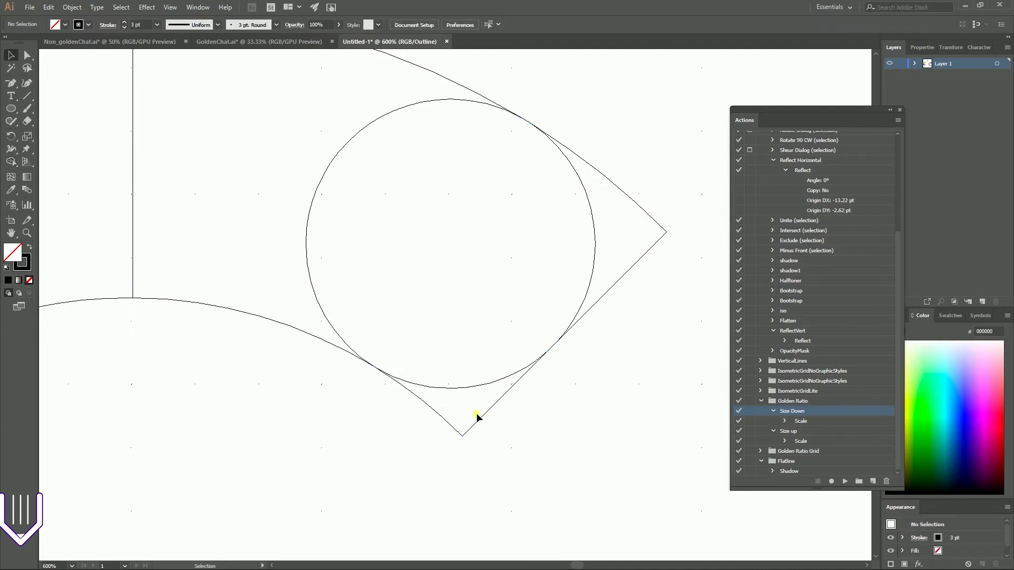
{"action": "left_click_drag", "start_coordinate": [477, 417], "coordinate": [520, 424]}
{"action": "key", "text": "Delete"}
Delete the corner right of the circle and merge the circle into the C's end segment
{"action": "left_click", "coordinate": [616, 289]}
{"action": "key", "text": "Delete"}
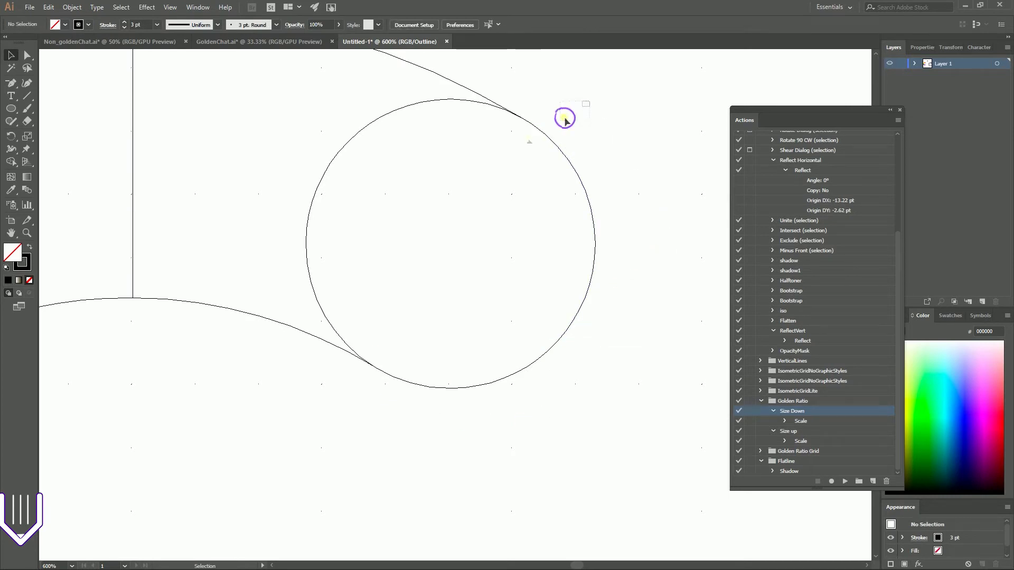
{"action": "left_click_drag", "start_coordinate": [566, 115], "coordinate": [444, 183]}
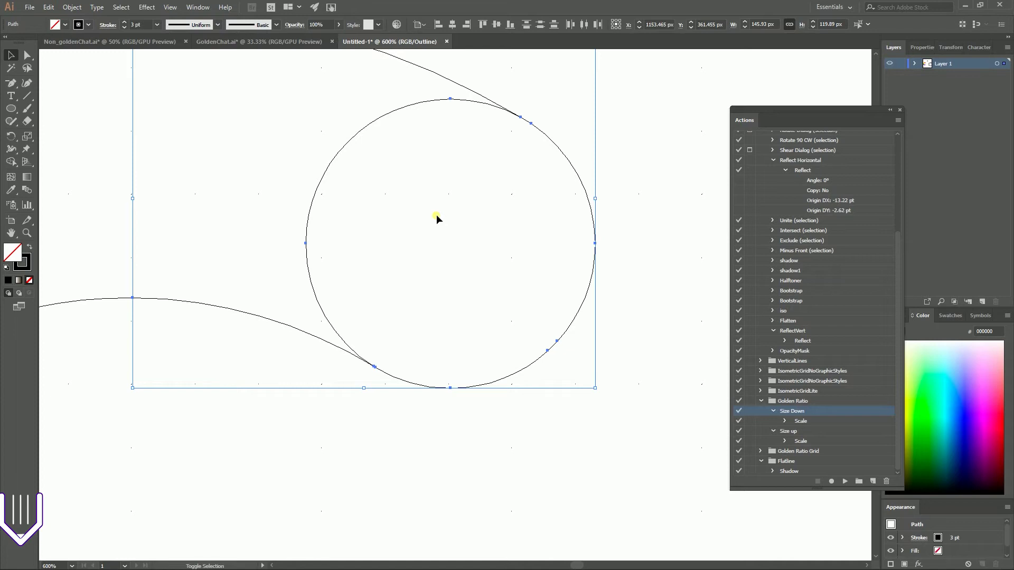
{"action": "key", "text": "shift+m"}
{"action": "mouse_move", "coordinate": [392, 154]}
{"action": "left_mouse_down"}
{"action": "mouse_move", "coordinate": [305, 140]}
{"action": "mouse_move", "coordinate": [339, 144]}
{"action": "left_mouse_up"}
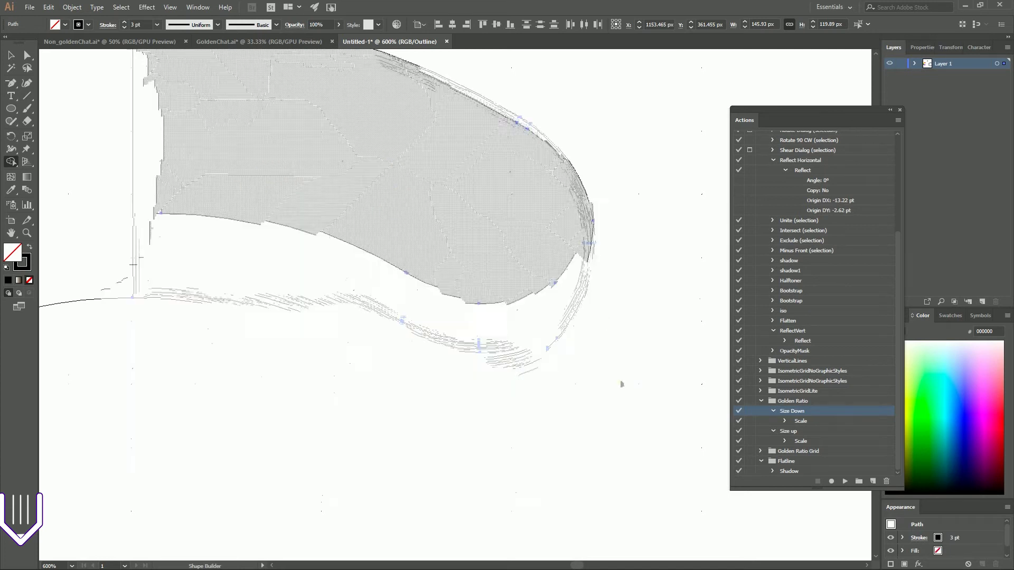
{"action": "key", "text": "v"}
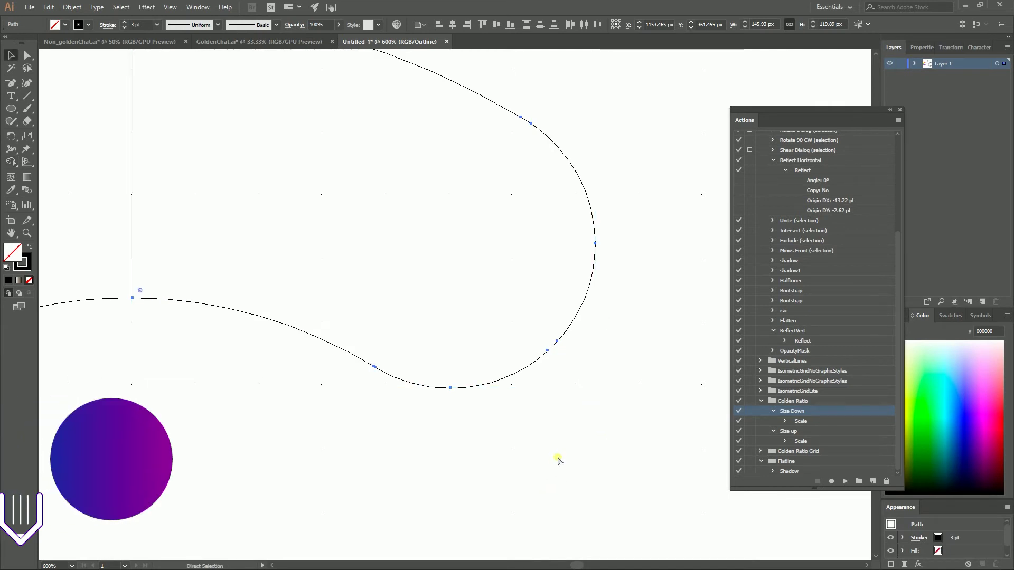
Zoom out to 200% and select the rounded top end and the bottom end segment
{"action": "key", "text": "ctrl+minus"}
{"action": "key", "text": "ctrl+minus"}
{"action": "key", "text": "ctrl+minus"}
{"action": "left_click_drag", "start_coordinate": [559, 460], "coordinate": [529, 313]}
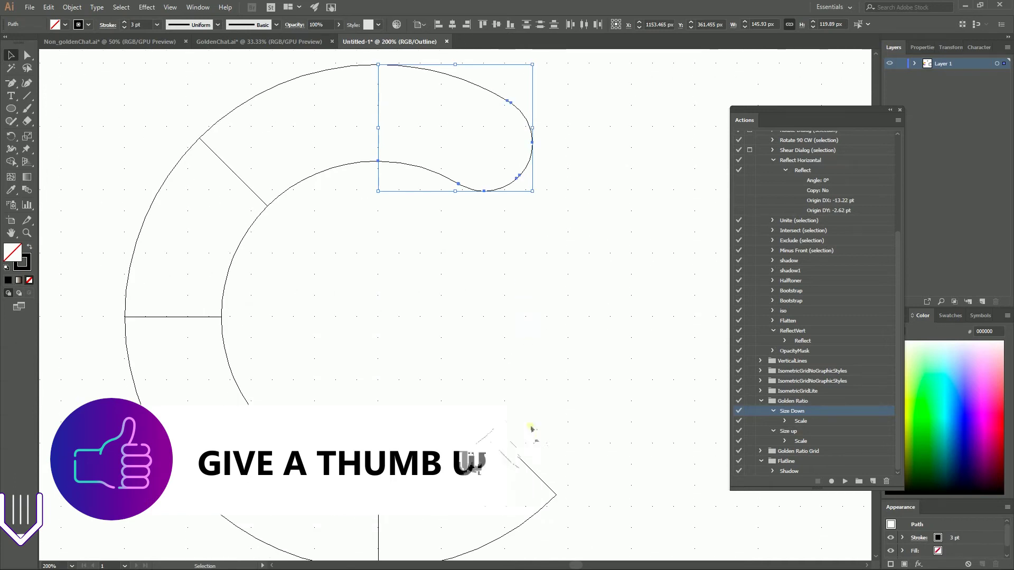
{"action": "left_click_drag", "start_coordinate": [565, 405], "coordinate": [496, 475]}
Delete the bottom end segment, select the rounded top end piece and pick the Reflect Horizontal action
{"action": "scroll", "coordinate": [584, 382], "scroll_direction": "down", "scroll_amount": 2}
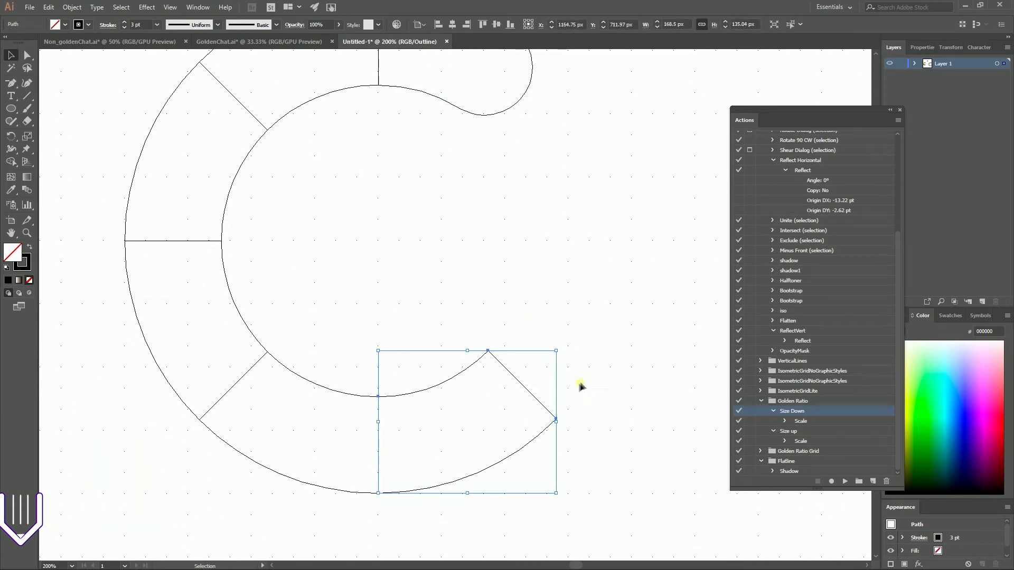
{"action": "key", "text": "Delete"}
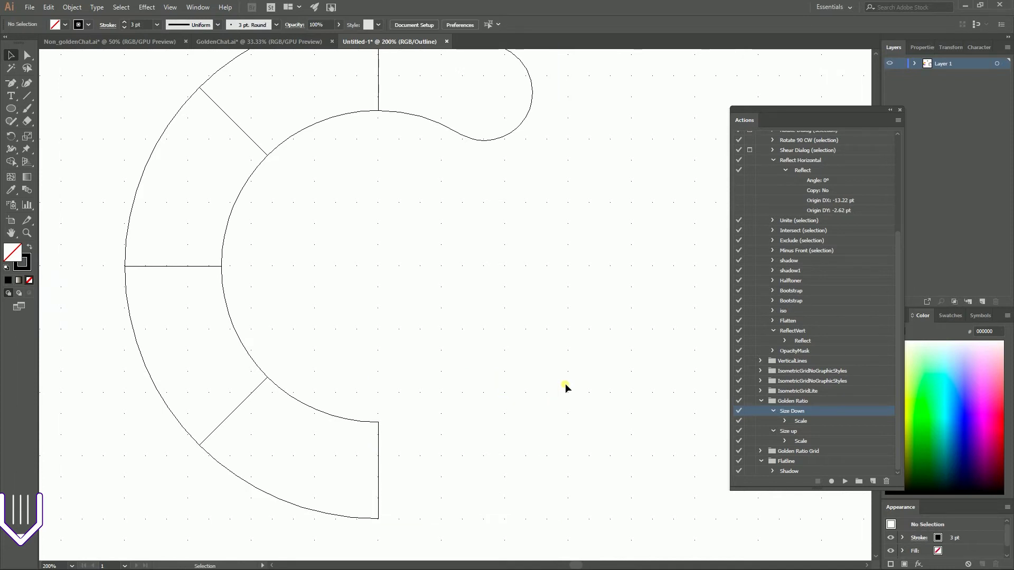
{"action": "scroll", "coordinate": [565, 388], "scroll_direction": "up", "scroll_amount": 2}
{"action": "left_click", "coordinate": [429, 172]}
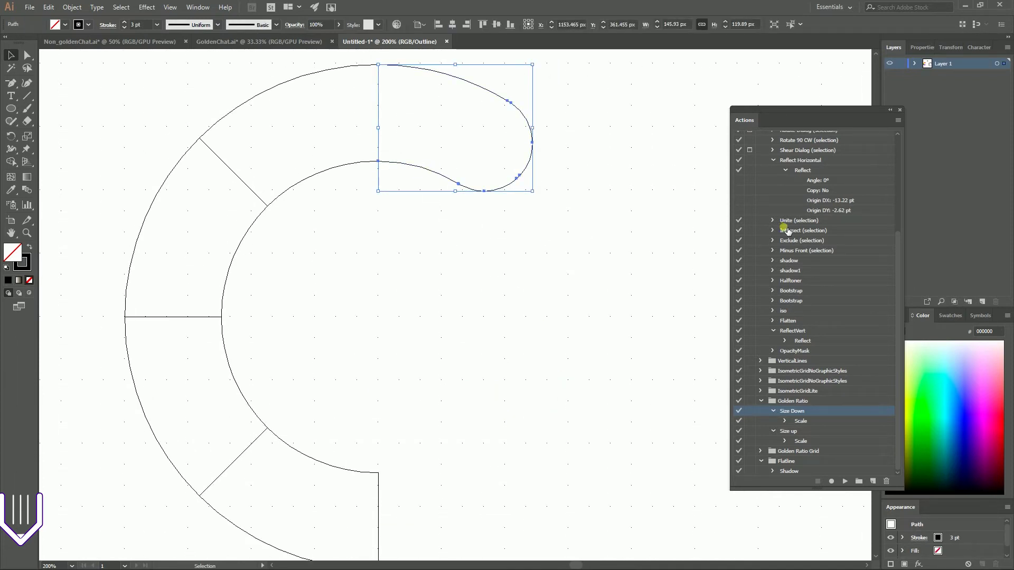
{"action": "scroll", "coordinate": [832, 253], "scroll_direction": "up", "scroll_amount": 3}
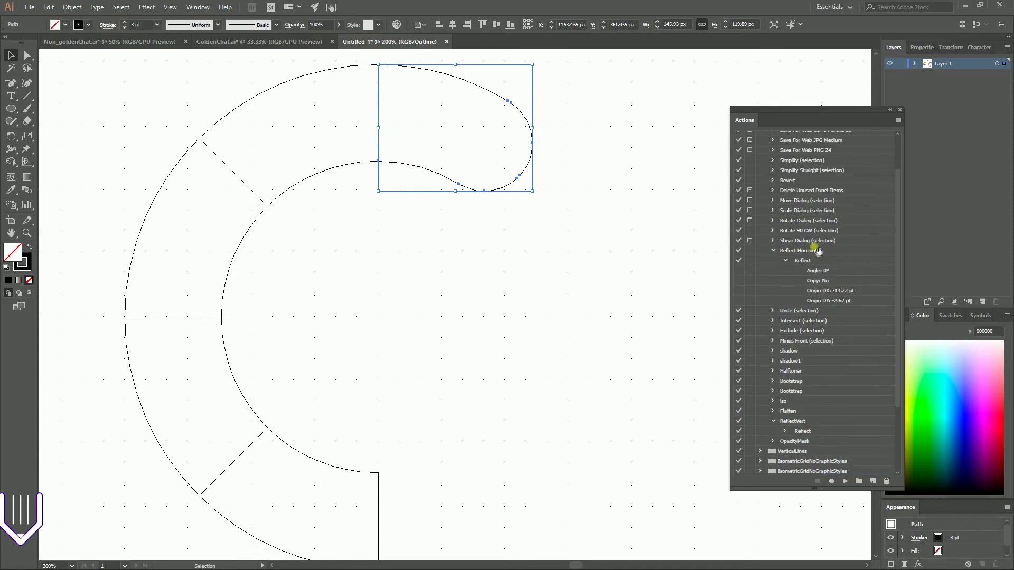
{"action": "left_click", "coordinate": [817, 251]}
Remove the curve's straight vertical edge, then play Reflect Horizontal to flip it
{"action": "key", "text": "a"}
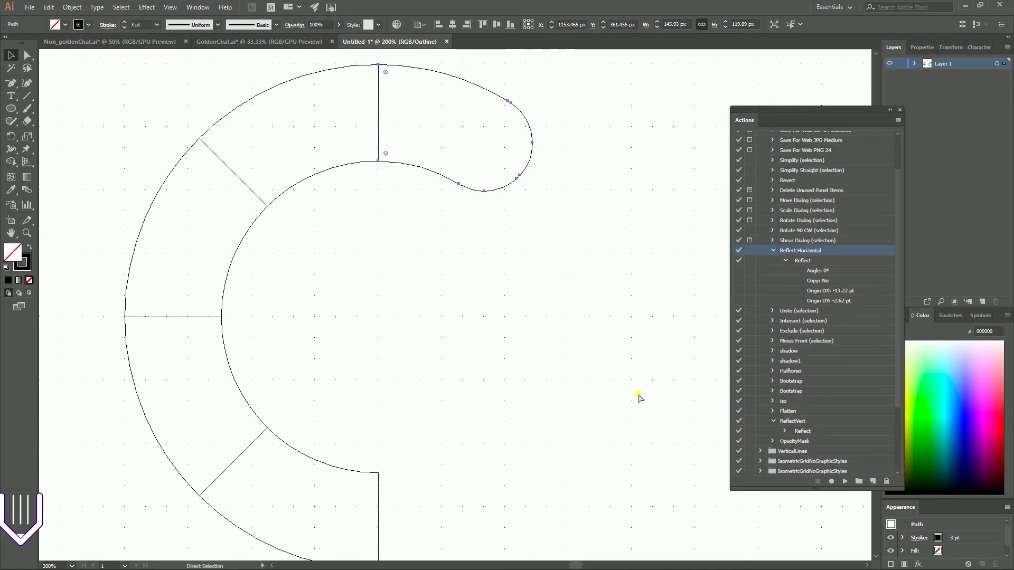
{"action": "key", "text": "v"}
{"action": "key", "text": "Delete"}
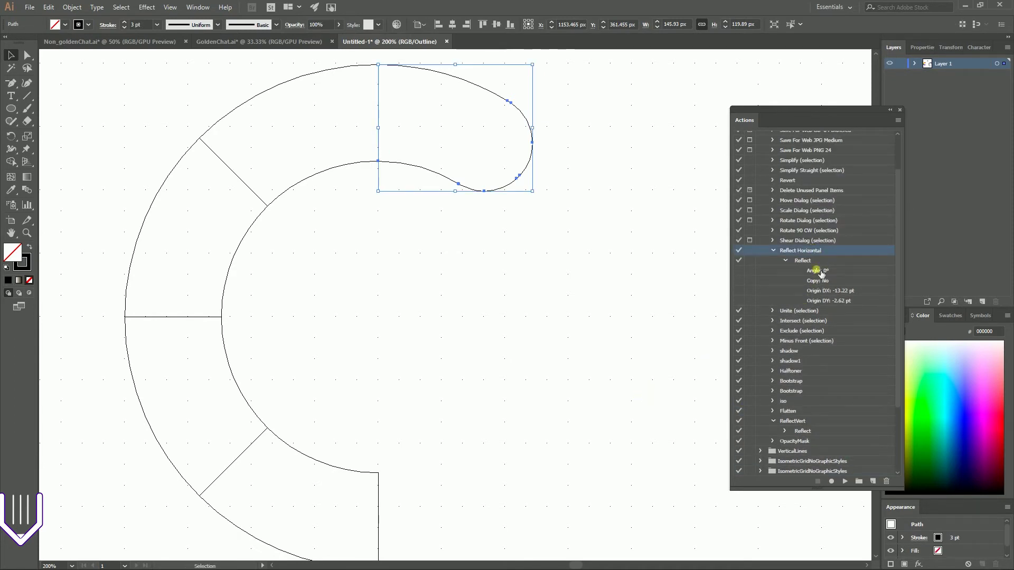
{"action": "left_click", "coordinate": [844, 482]}
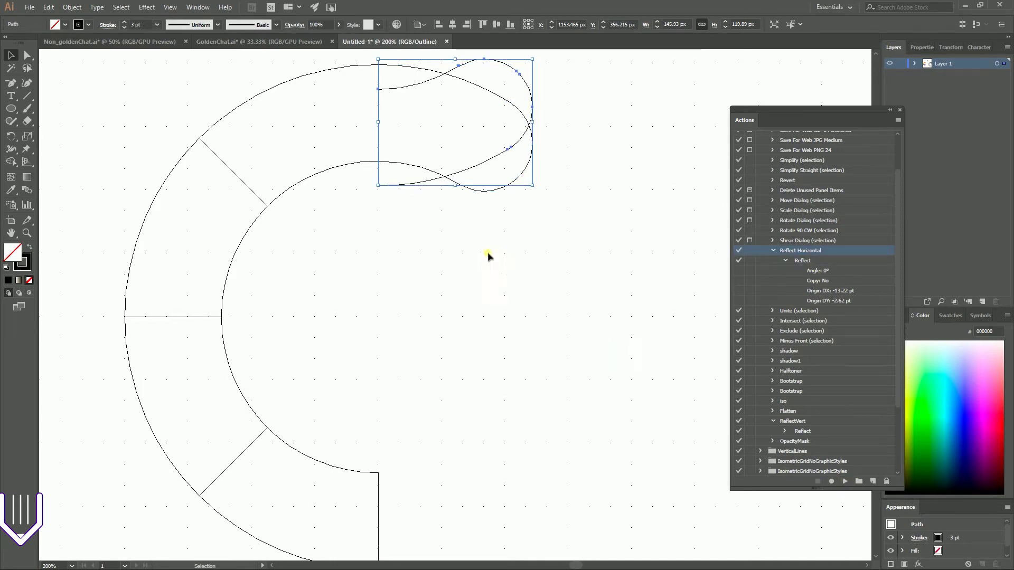
Select the flipped end curve and turn on Constrain Proportions for width and height
{"action": "left_click", "coordinate": [202, 7]}
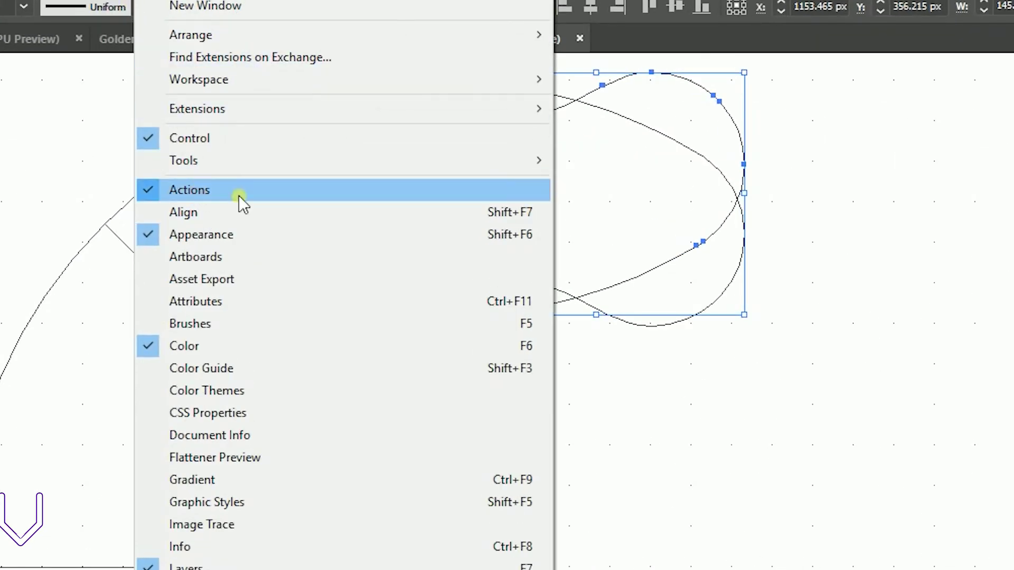
{"action": "left_click", "coordinate": [835, 342]}
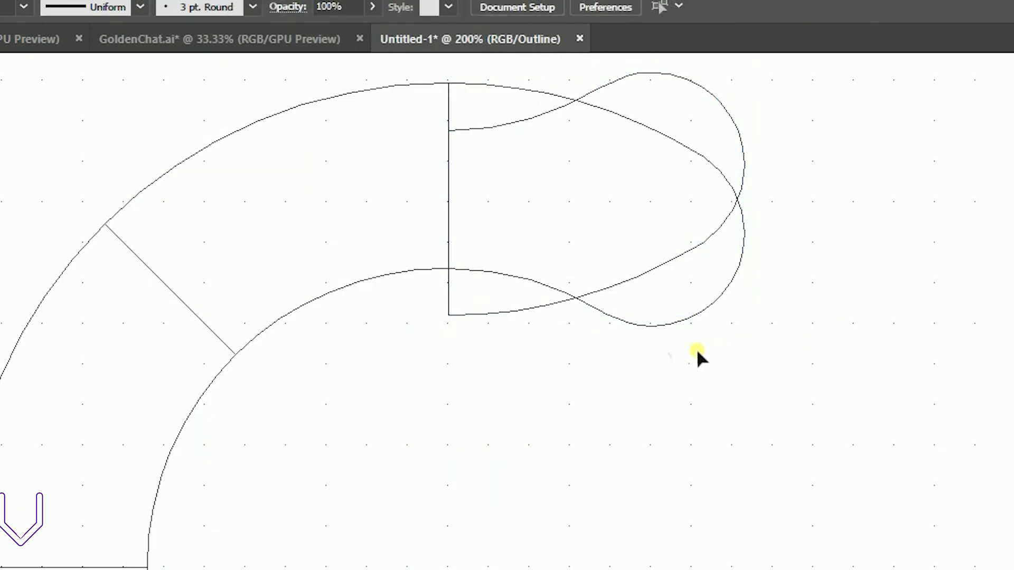
{"action": "left_click", "coordinate": [606, 286]}
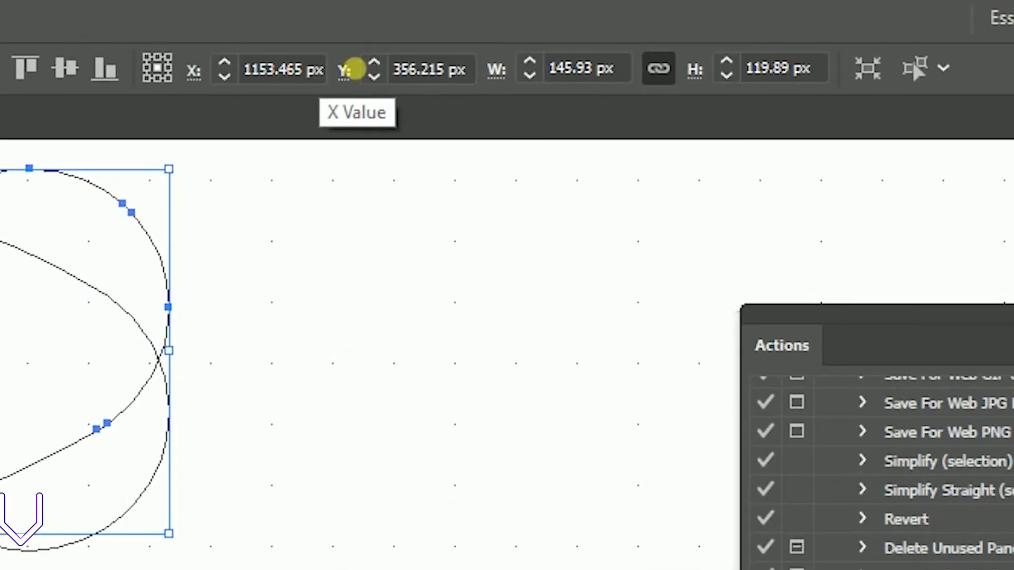
{"action": "left_click", "coordinate": [657, 71]}
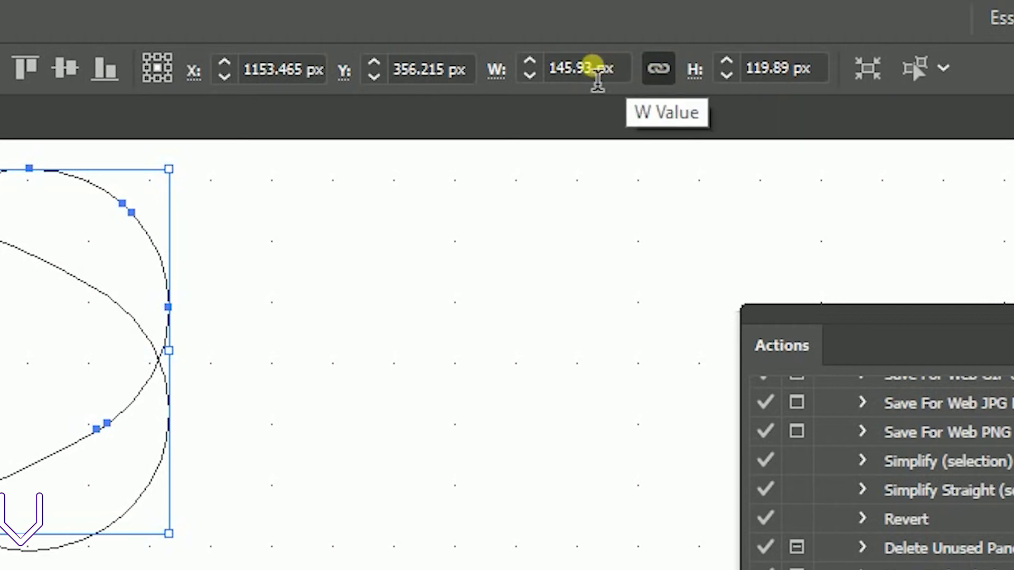
Enter 145.93/1.618 in the W field, correcting the mistyped 1.918
{"action": "double_click", "coordinate": [564, 69]}
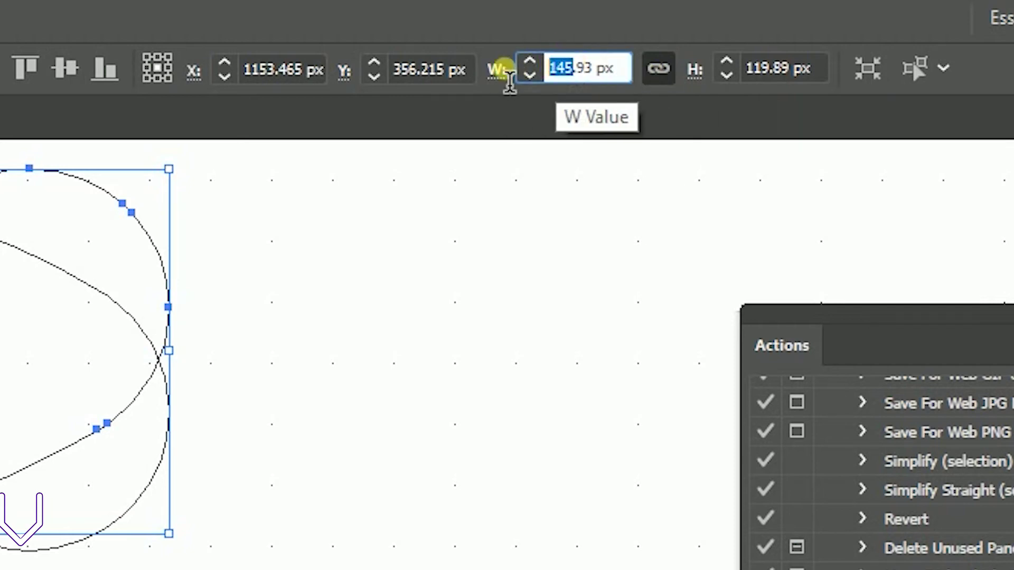
{"action": "left_click", "coordinate": [602, 70]}
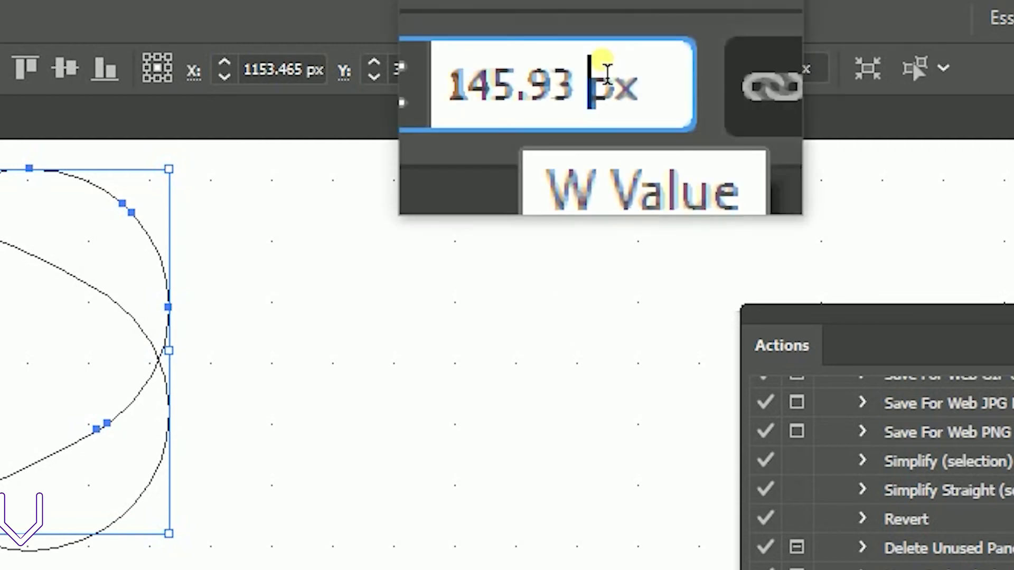
{"action": "type", "text": "/"}
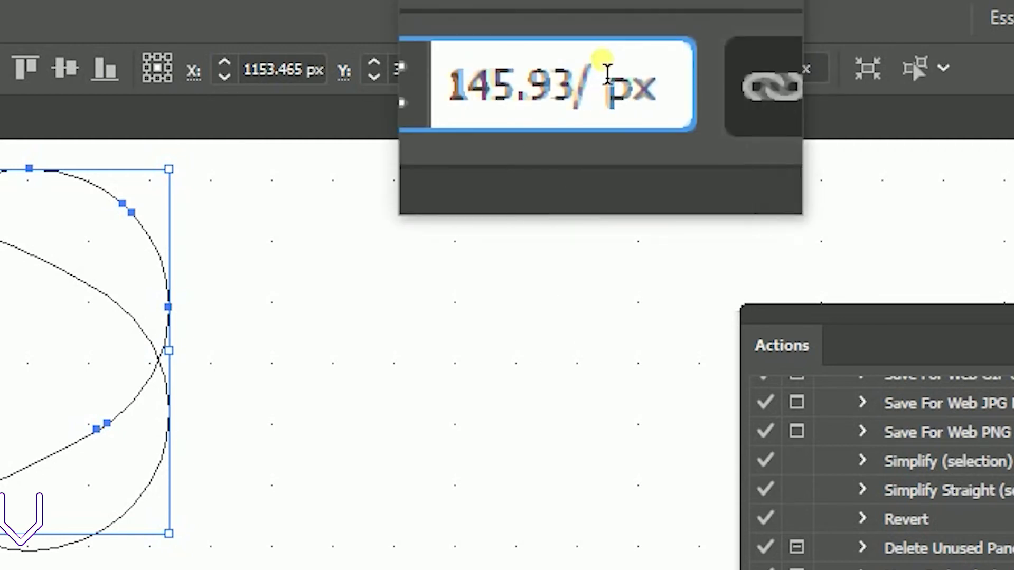
{"action": "type", "text": "1.9"}
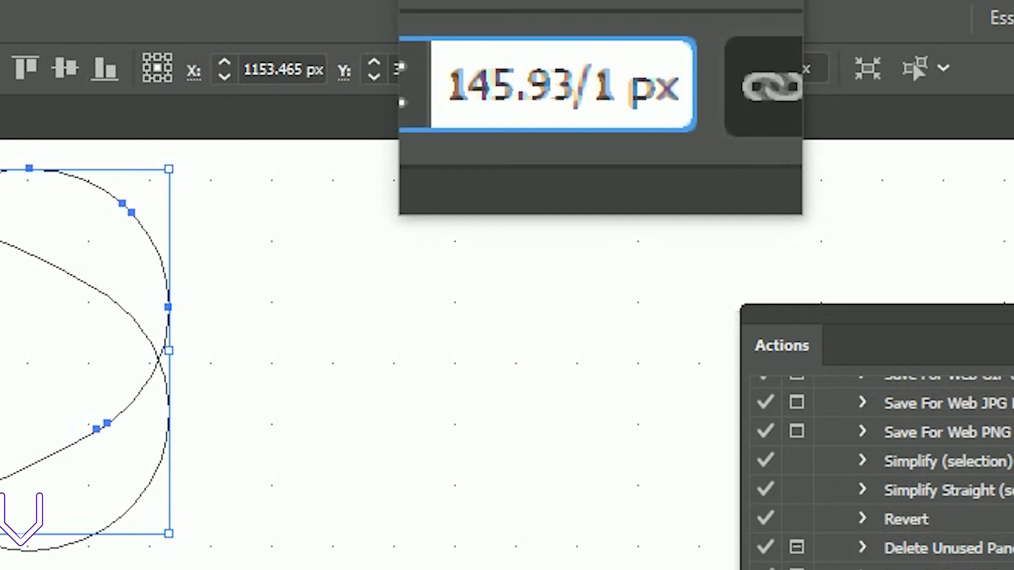
{"action": "type", "text": "18"}
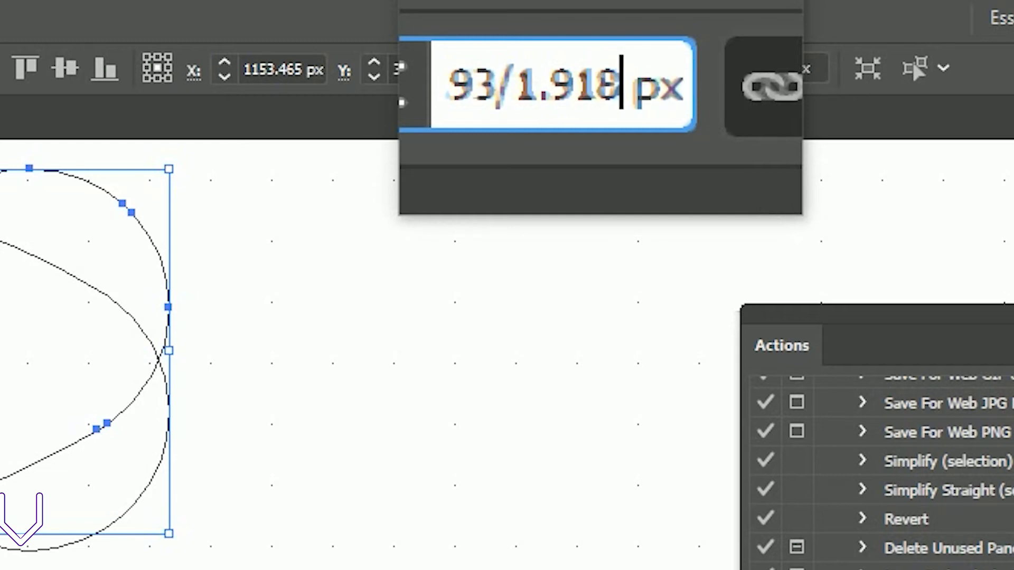
{"action": "left_click", "coordinate": [591, 79]}
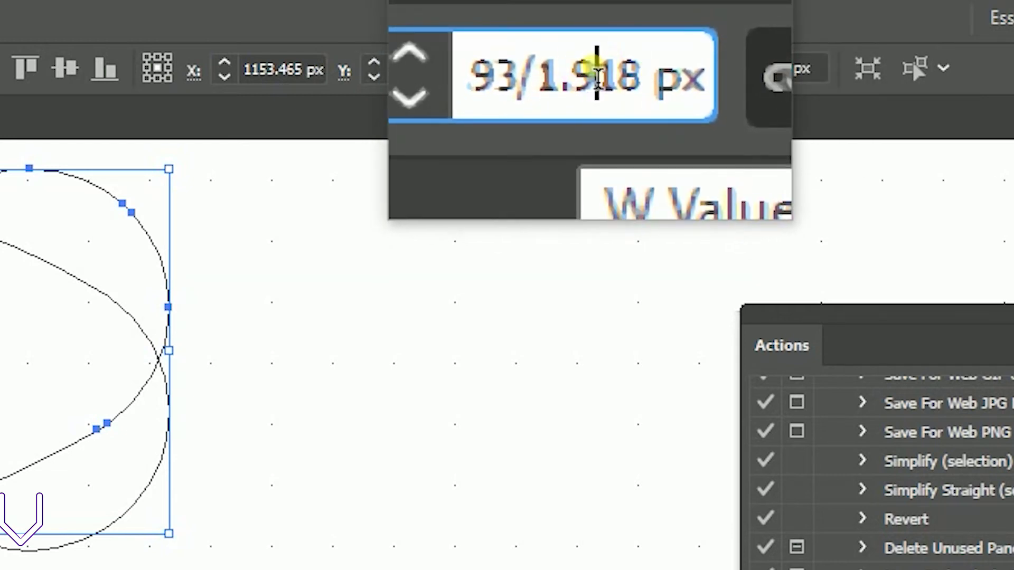
{"action": "key", "text": "BackSpace"}
{"action": "type", "text": "6"}
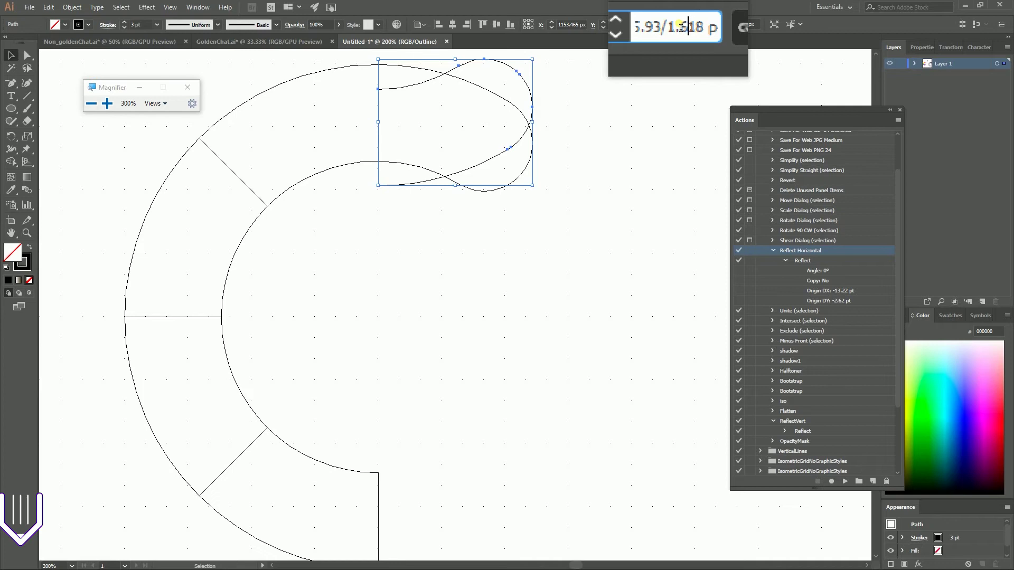
{"action": "key", "text": "super+Escape"}
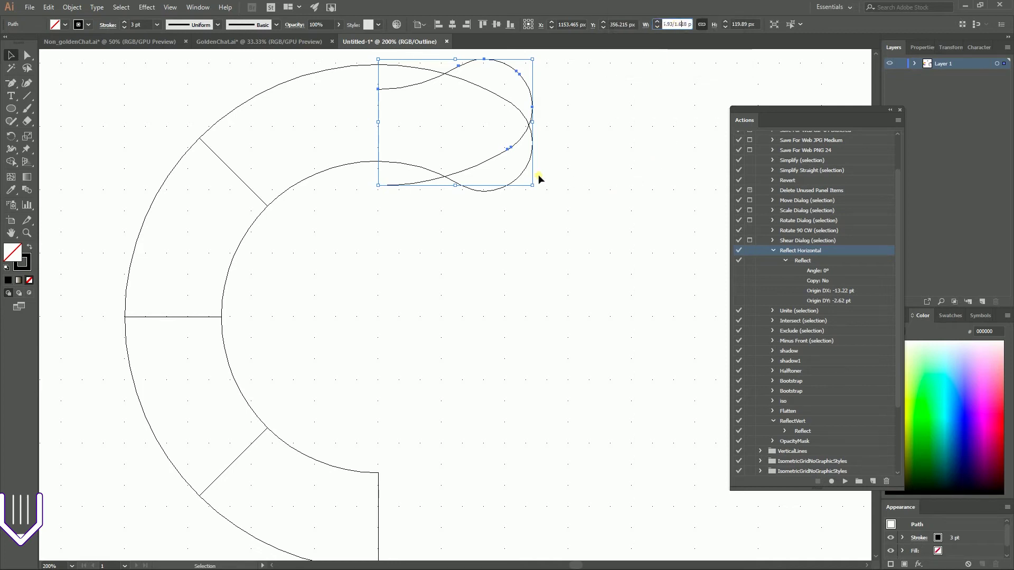
Apply and undo the width change, then move the end curve straight down to the C's bottom
{"action": "scroll", "coordinate": [538, 178], "scroll_direction": "down", "scroll_amount": 2}
{"action": "left_click", "coordinate": [486, 109]}
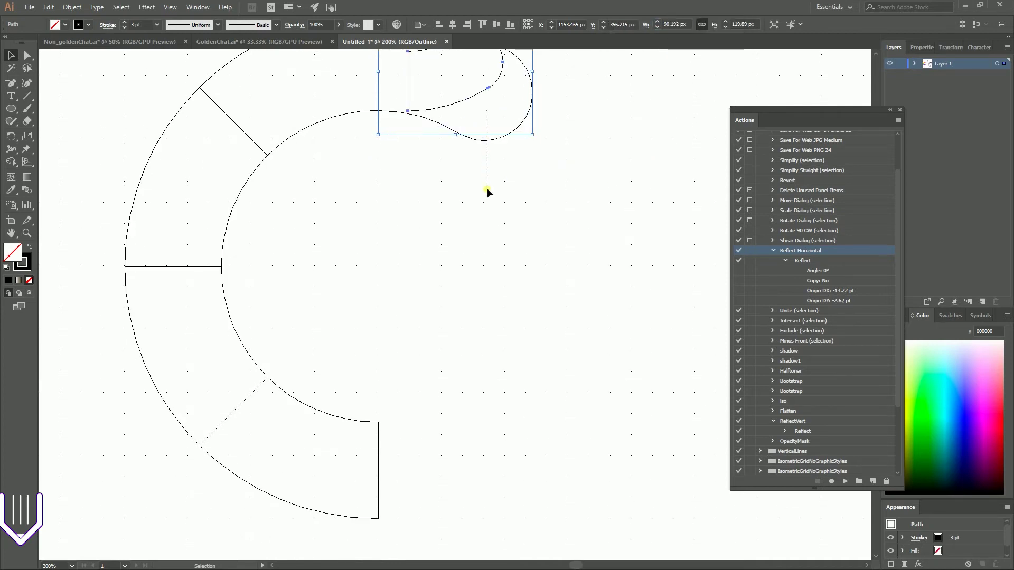
{"action": "key", "text": "ctrl+z"}
{"action": "left_click", "coordinate": [503, 167]}
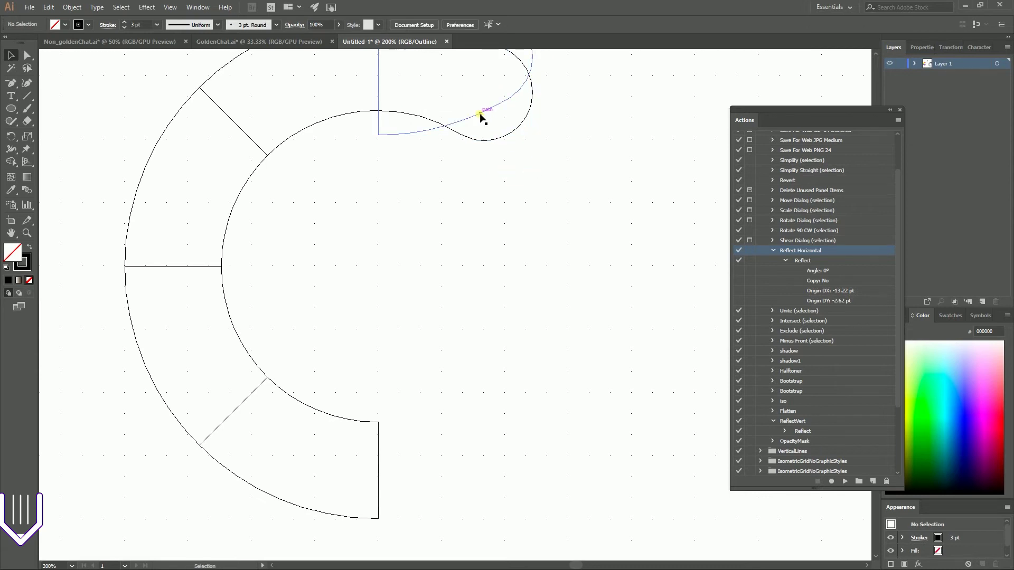
{"action": "left_click_drag", "start_coordinate": [479, 115], "coordinate": [477, 496]}
{"action": "left_click", "coordinate": [475, 253]}
Check the bottom end curve, toggle Smart Guides with Ctrl+U, and zoom out to the whole C
{"action": "scroll", "coordinate": [475, 254], "scroll_direction": "down", "scroll_amount": 2}
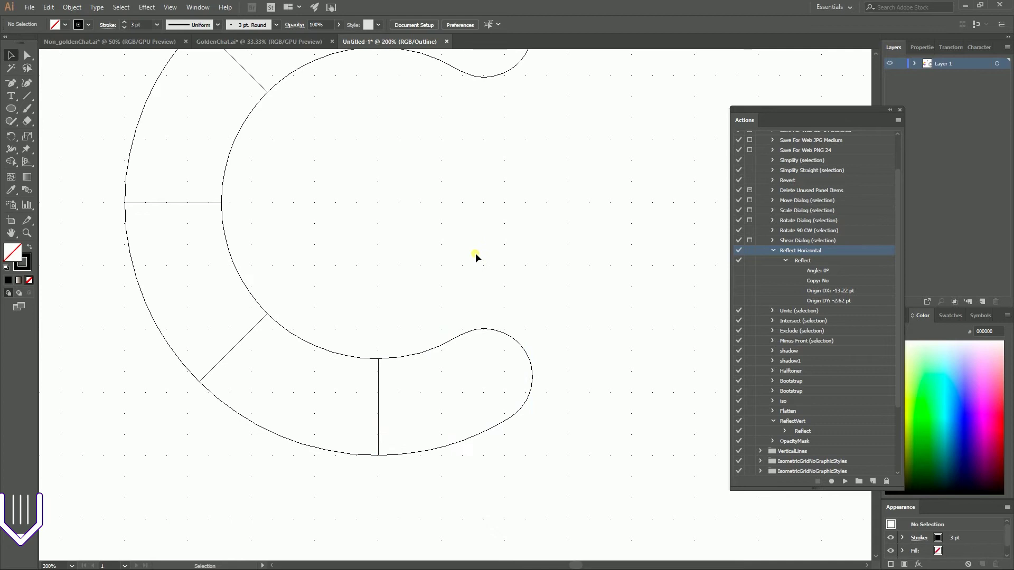
{"action": "left_click", "coordinate": [412, 355]}
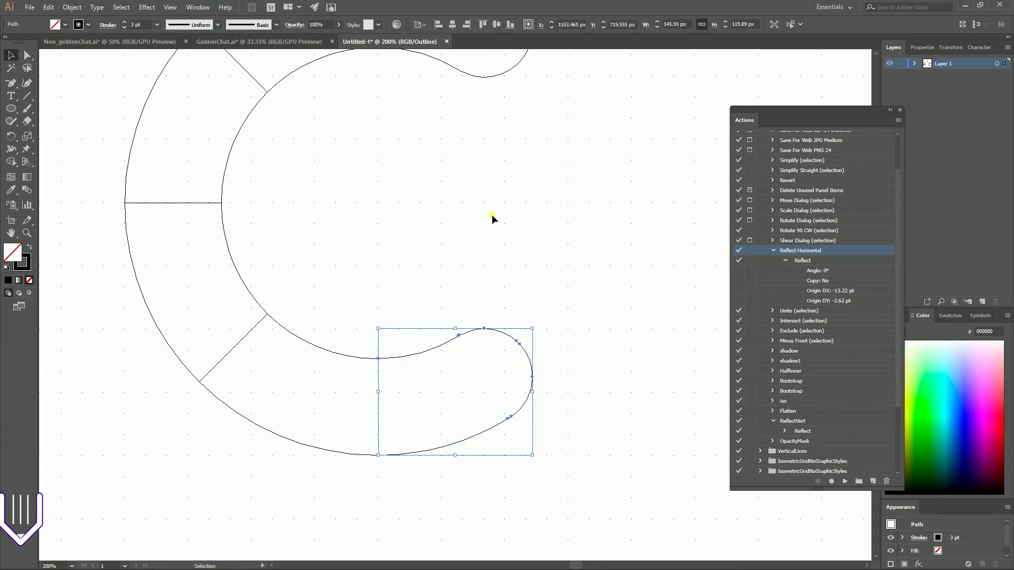
{"action": "left_click", "coordinate": [491, 213]}
{"action": "scroll", "coordinate": [491, 213], "scroll_direction": "up", "scroll_amount": 3}
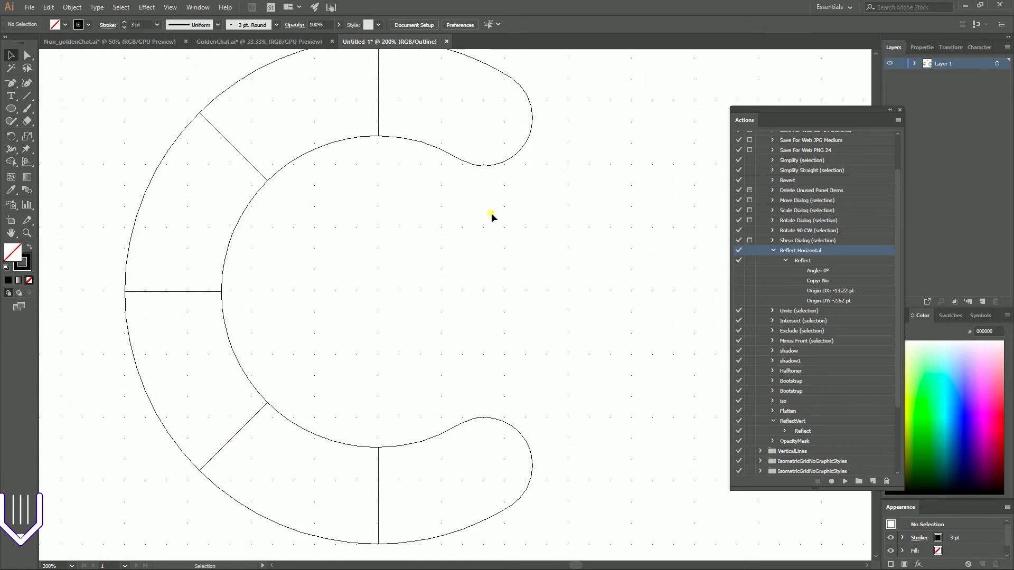
{"action": "key", "text": "ctrl+u"}
{"action": "scroll", "coordinate": [512, 211], "scroll_direction": "down", "scroll_amount": 2}
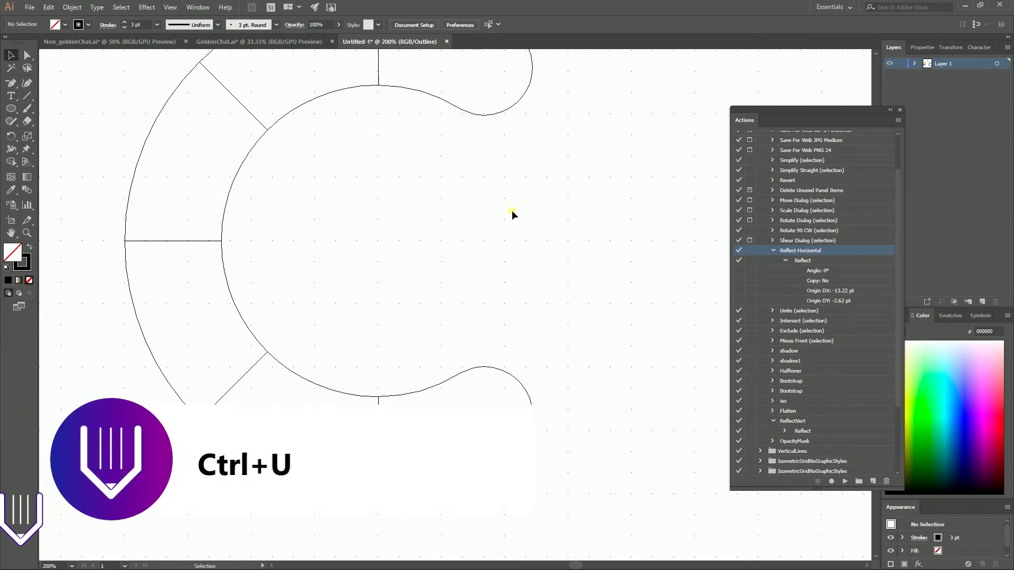
{"action": "scroll", "coordinate": [512, 210], "scroll_direction": "down", "scroll_amount": 3}
{"action": "scroll", "coordinate": [511, 210], "scroll_direction": "up", "scroll_amount": 2}
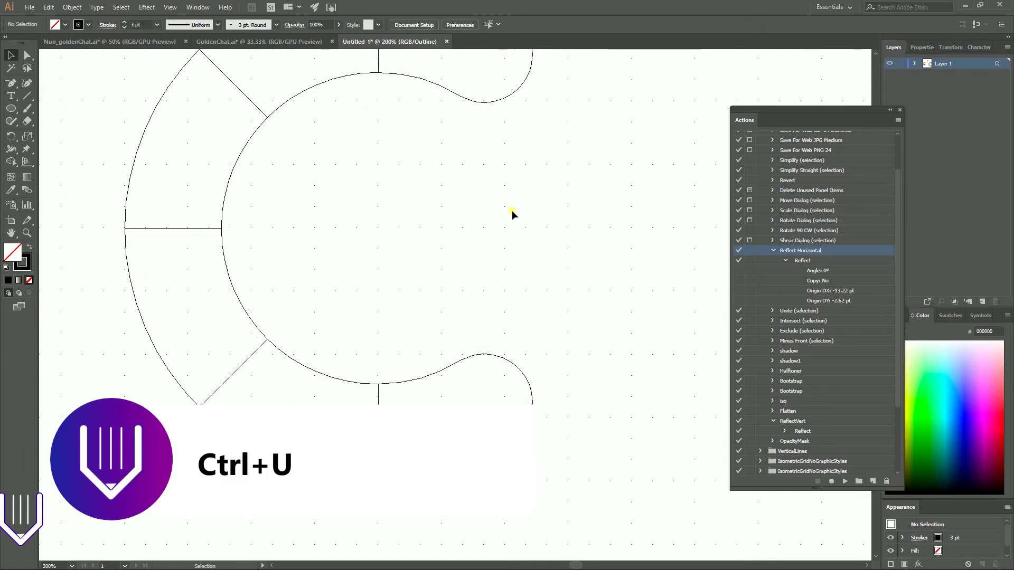
{"action": "key", "text": "ctrl+minus"}
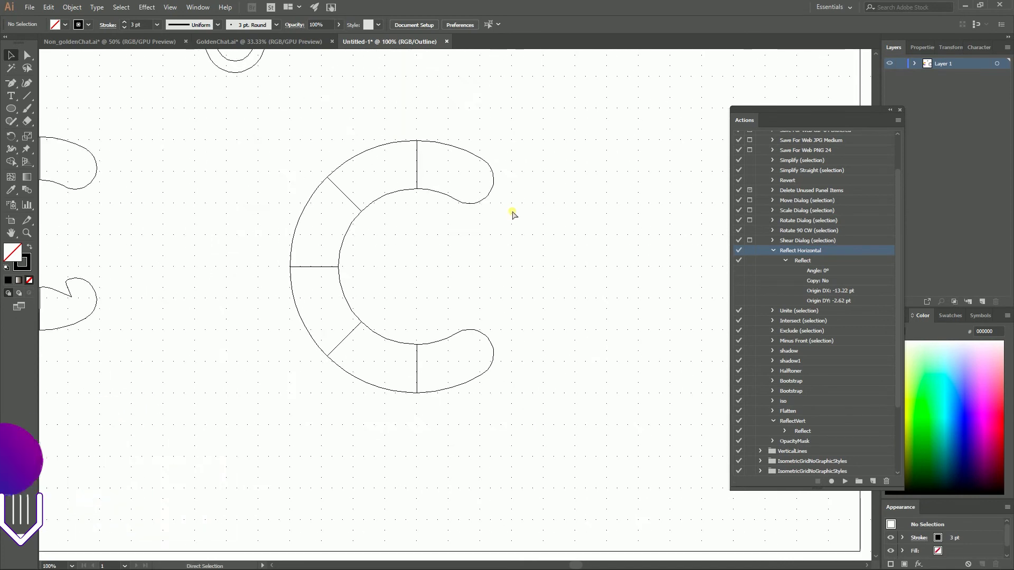
Move the two concentric guide circles down over the C's lower end
{"action": "scroll", "coordinate": [512, 211], "scroll_direction": "up", "scroll_amount": 4}
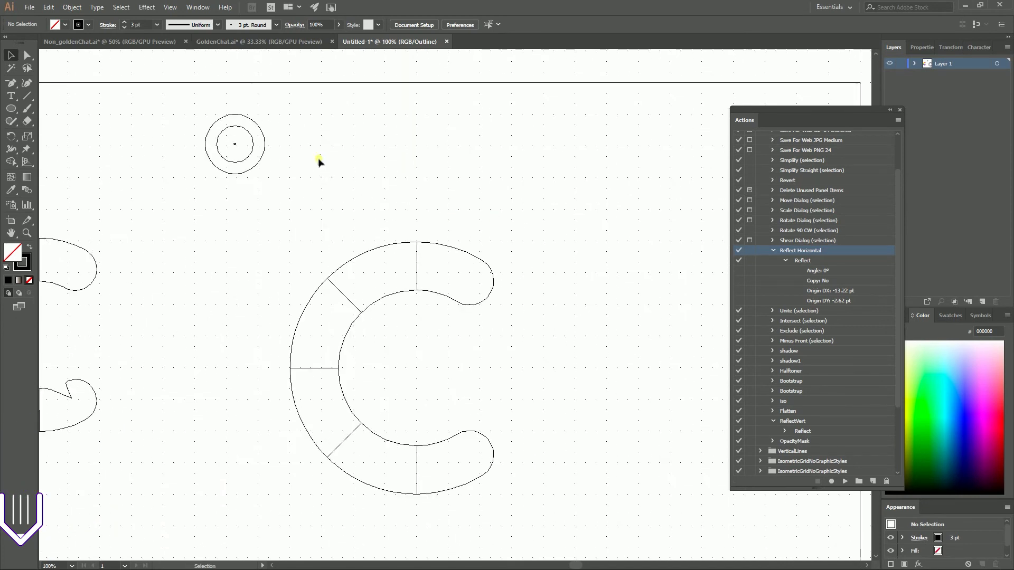
{"action": "left_click_drag", "start_coordinate": [230, 161], "coordinate": [457, 392]}
{"action": "left_click", "coordinate": [523, 389]}
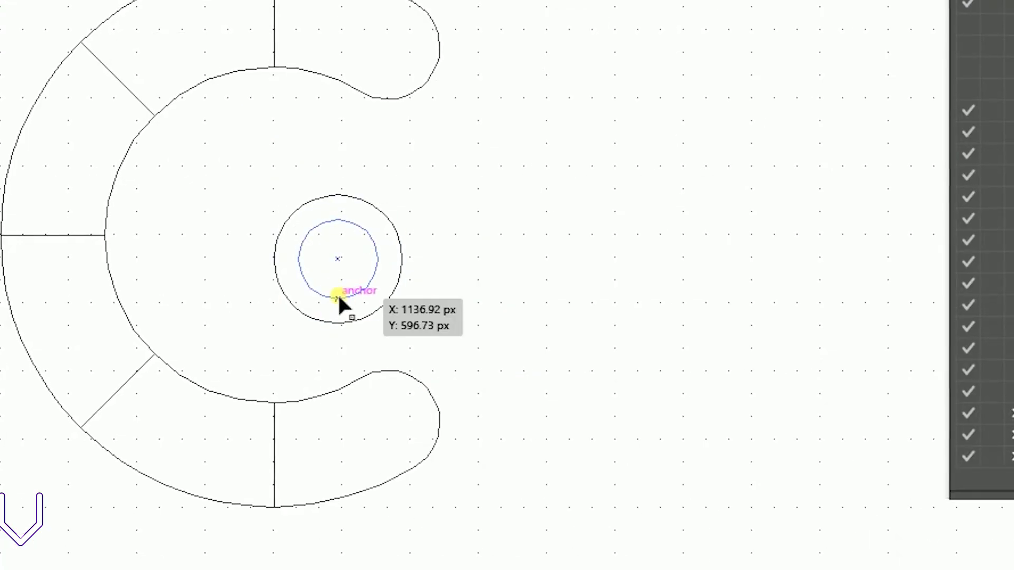
{"action": "left_click_drag", "start_coordinate": [338, 298], "coordinate": [359, 330]}
{"action": "left_click_drag", "start_coordinate": [225, 170], "coordinate": [335, 330]}
{"action": "key", "text": "ctrl+z"}
{"action": "left_click_drag", "start_coordinate": [452, 214], "coordinate": [264, 308]}
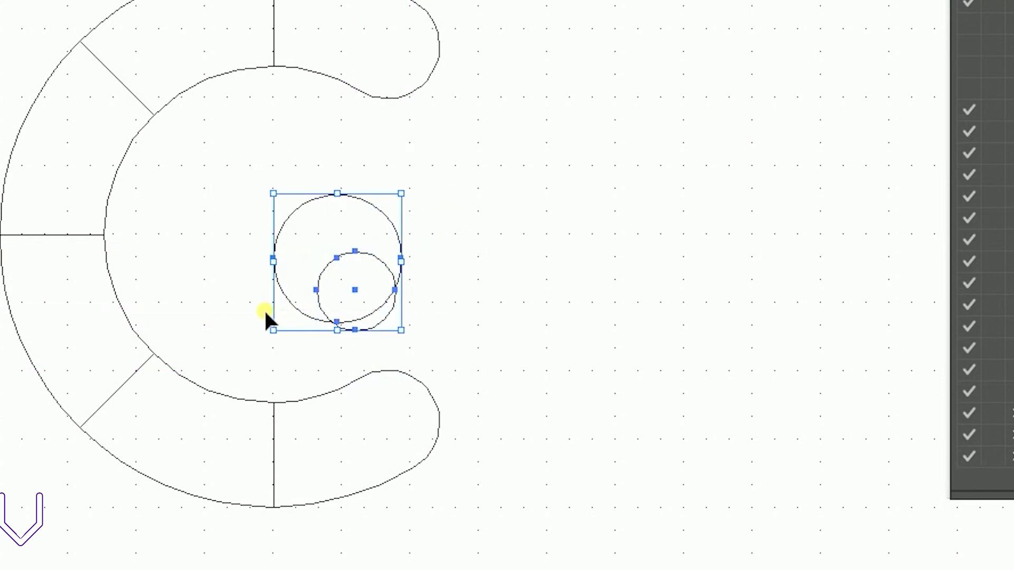
{"action": "left_click_drag", "start_coordinate": [324, 294], "coordinate": [334, 407]}
Select the circles with the curve and merge the overlap region with Shape Builder
{"action": "key", "text": "a"}
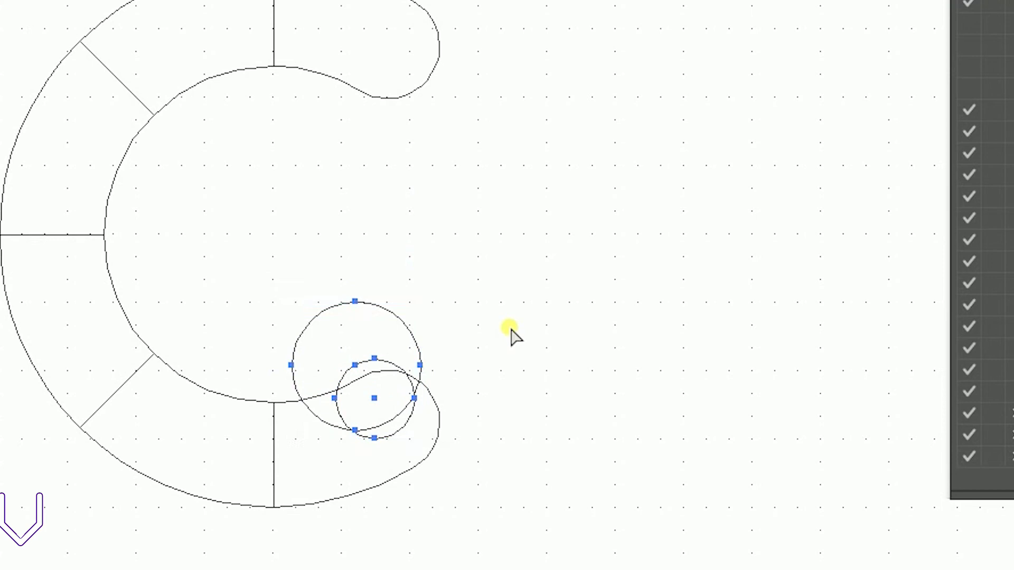
{"action": "scroll", "coordinate": [511, 333], "scroll_direction": "down", "scroll_amount": 5}
{"action": "scroll", "coordinate": [511, 334], "scroll_direction": "up", "scroll_amount": 8}
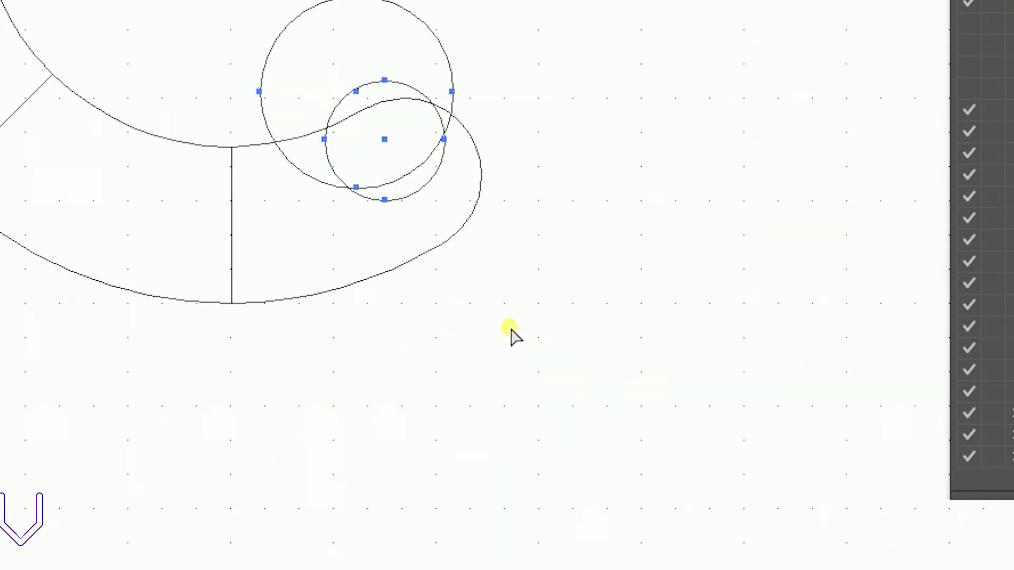
{"action": "key", "text": "v"}
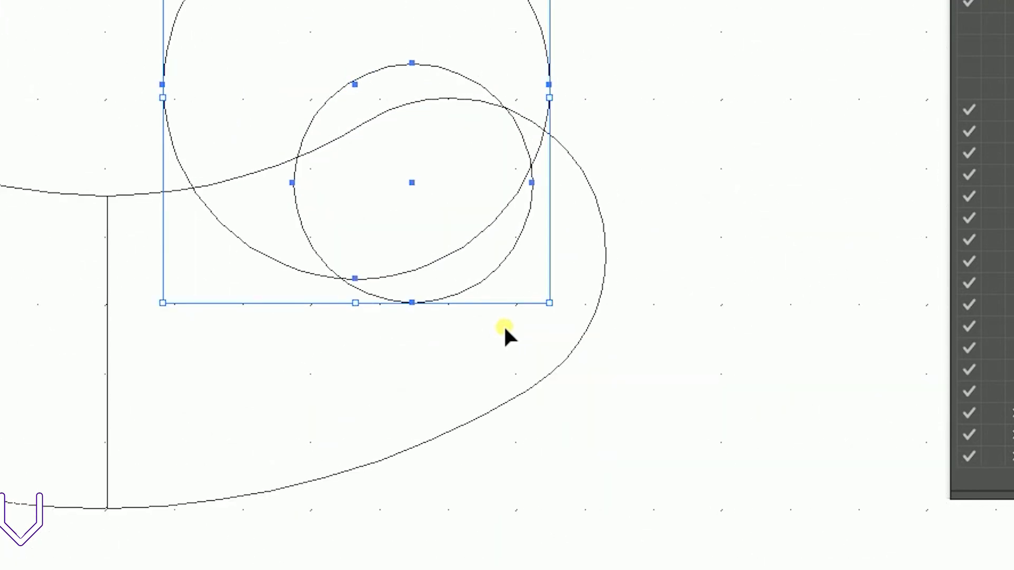
{"action": "left_click_drag", "start_coordinate": [683, 0], "coordinate": [219, 435]}
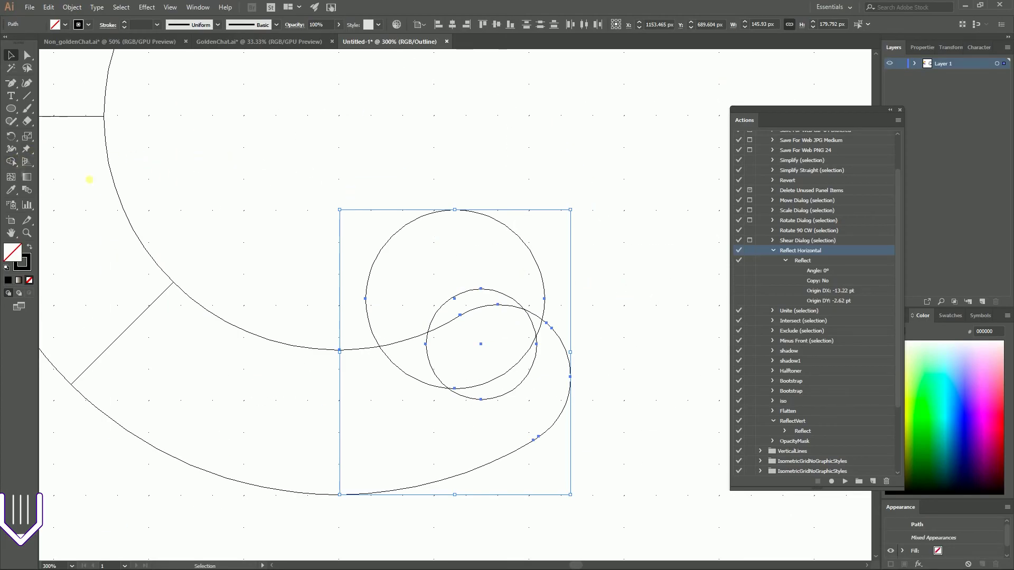
{"action": "key", "text": "shift+m"}
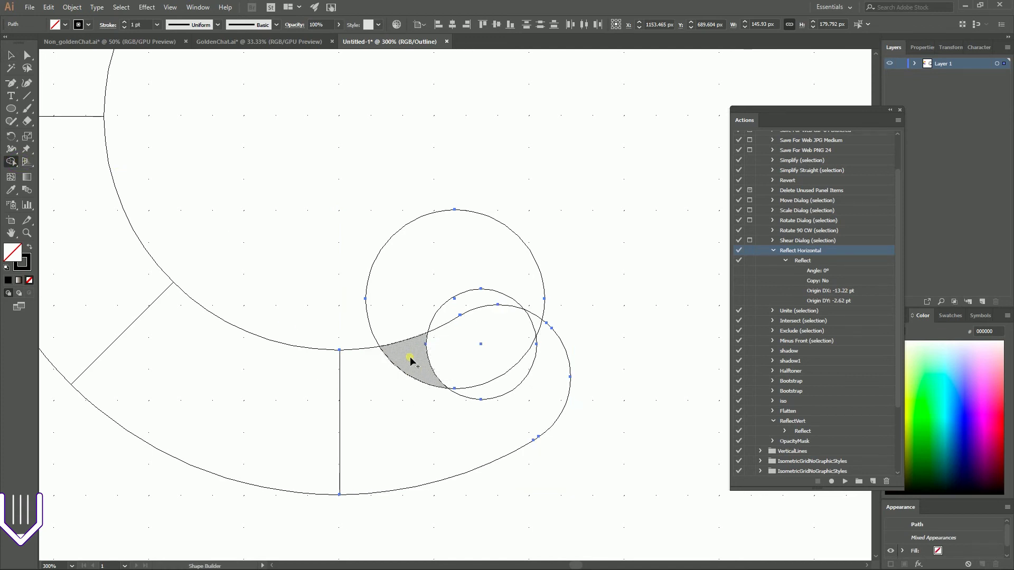
{"action": "left_click", "coordinate": [410, 361]}
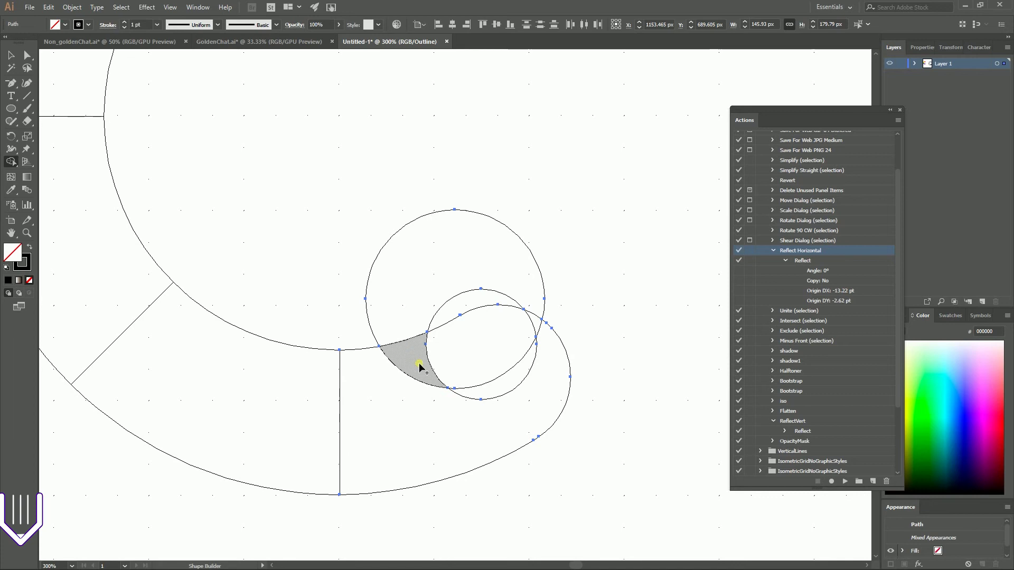
Delete the two guide circles and select the leftover crescent shape
{"action": "key", "text": "v"}
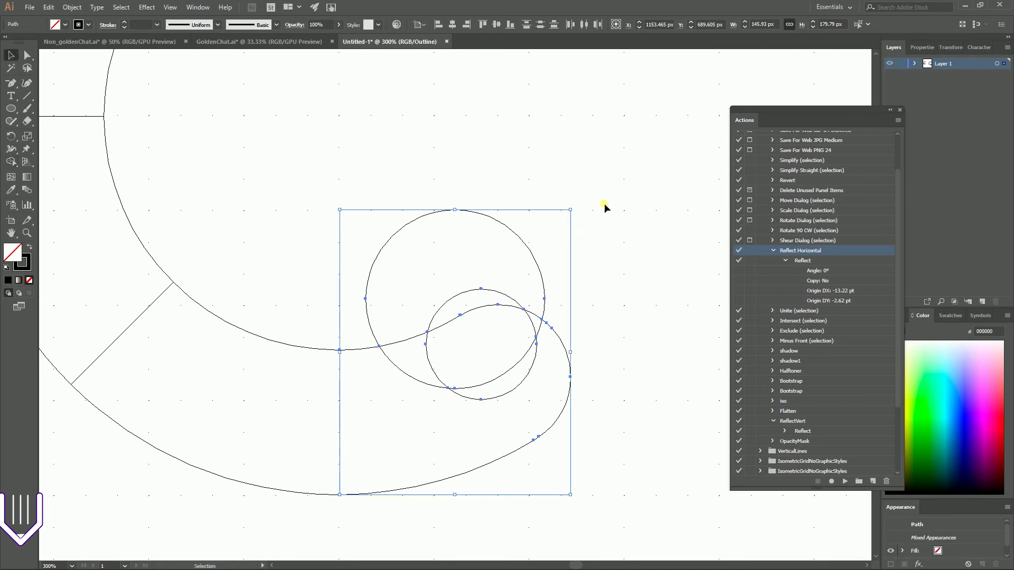
{"action": "left_click", "coordinate": [604, 208]}
{"action": "left_click_drag", "start_coordinate": [606, 201], "coordinate": [464, 294]}
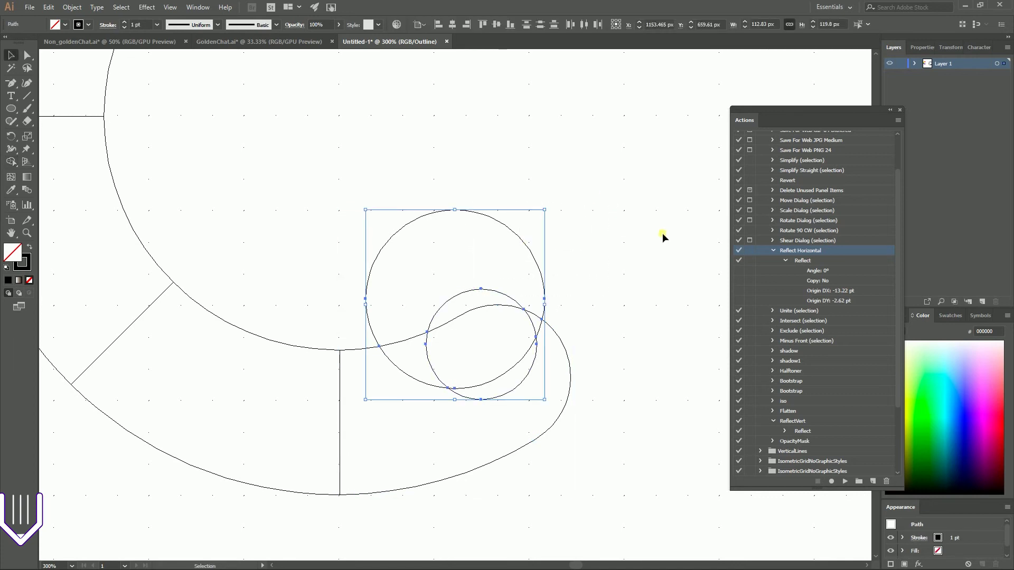
{"action": "key", "text": "Delete"}
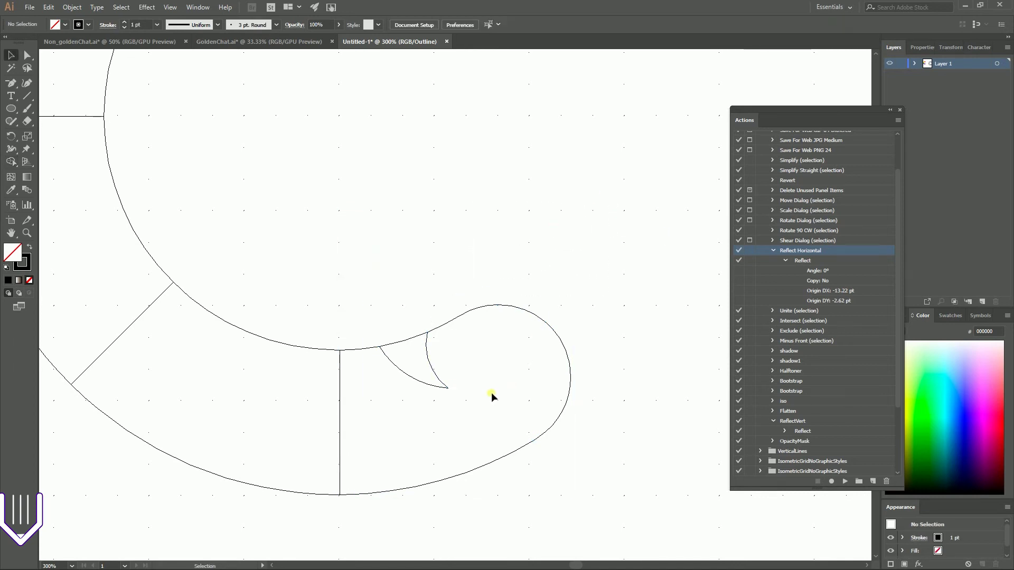
{"action": "left_click", "coordinate": [407, 343]}
Delete the crescent, view the artwork at 100%, and switch from outline to full preview
{"action": "key", "text": "Delete"}
{"action": "key", "text": "ctrl+0"}
{"action": "key", "text": "ctrl+1"}
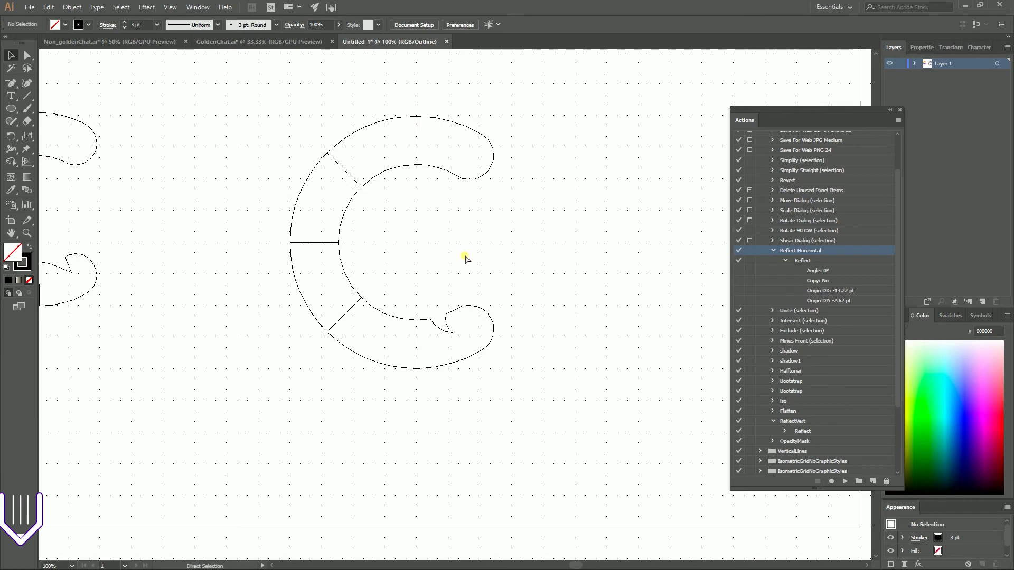
{"action": "key", "text": "ctrl+y"}
Swap the new C's fill and stroke so it's solid black, then zoom out to both Cs
{"action": "left_click_drag", "start_coordinate": [465, 259], "coordinate": [566, 416]}
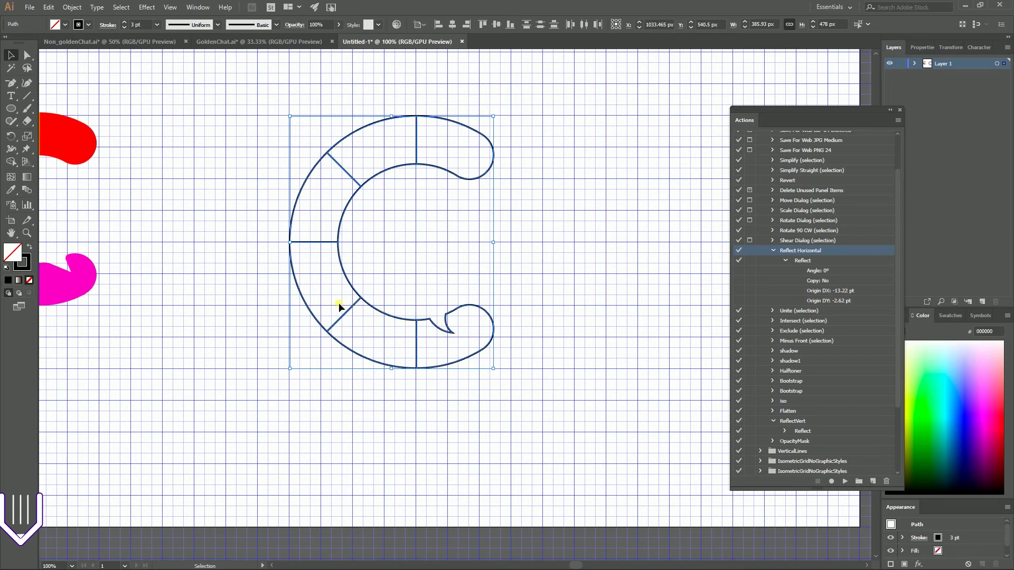
{"action": "left_click", "coordinate": [32, 246]}
{"action": "left_click", "coordinate": [166, 245]}
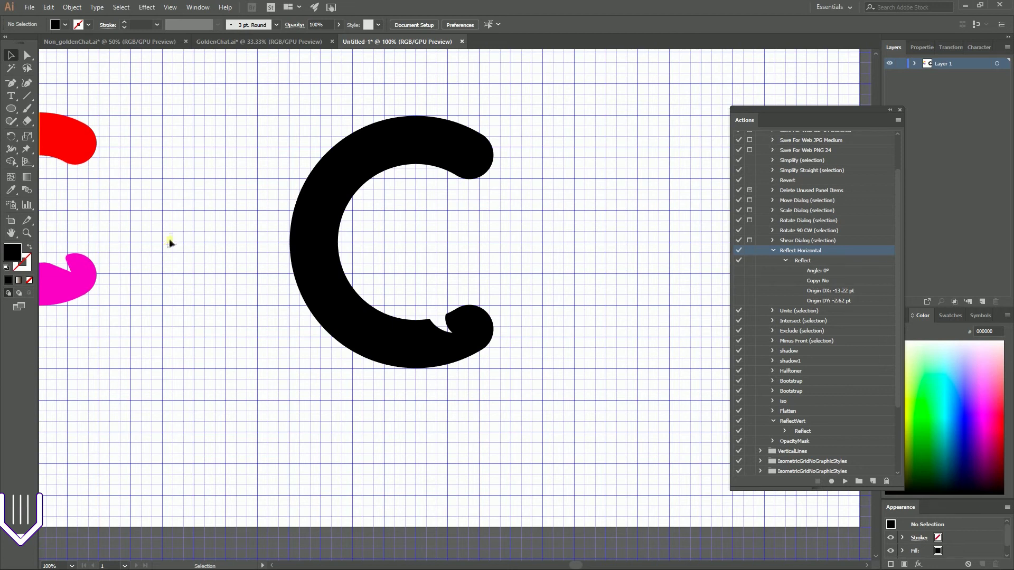
{"action": "key", "text": "ctrl+minus"}
{"action": "key", "text": "ctrl+minus"}
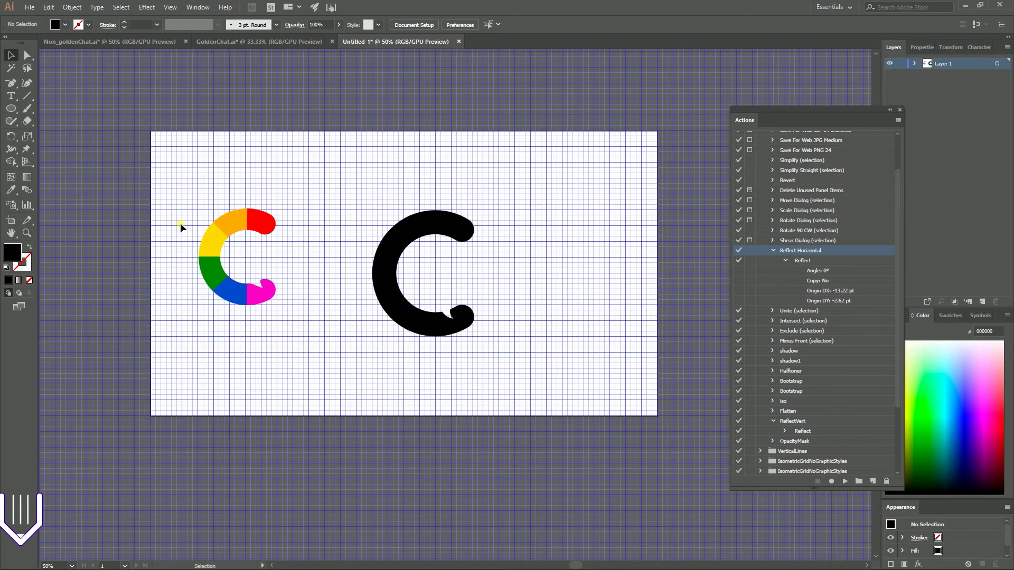
Give the black C's top and upper-left pieces the left C's red, orange and yellow with the Eyedropper
{"action": "left_click", "coordinate": [455, 224]}
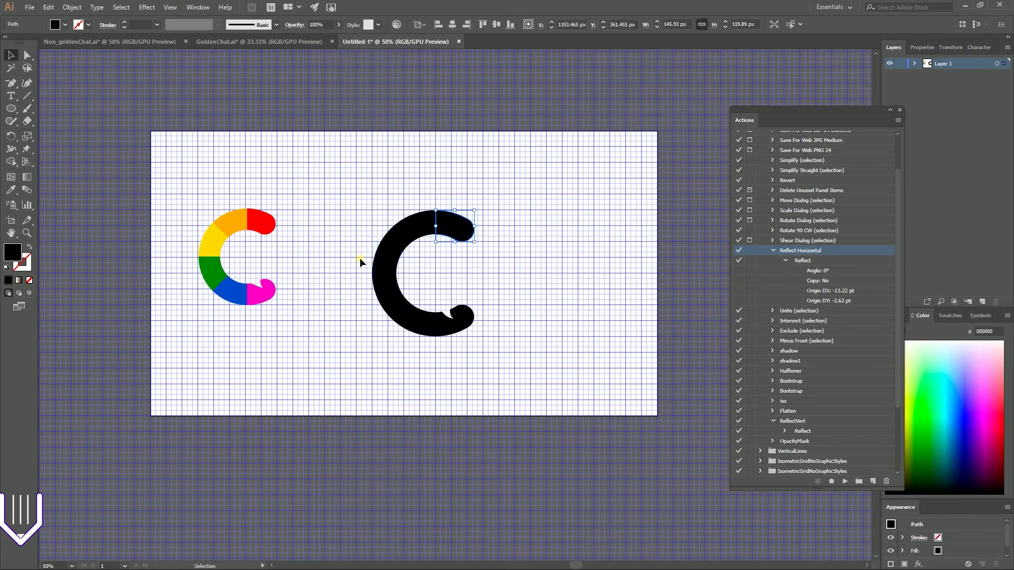
{"action": "key", "text": "i"}
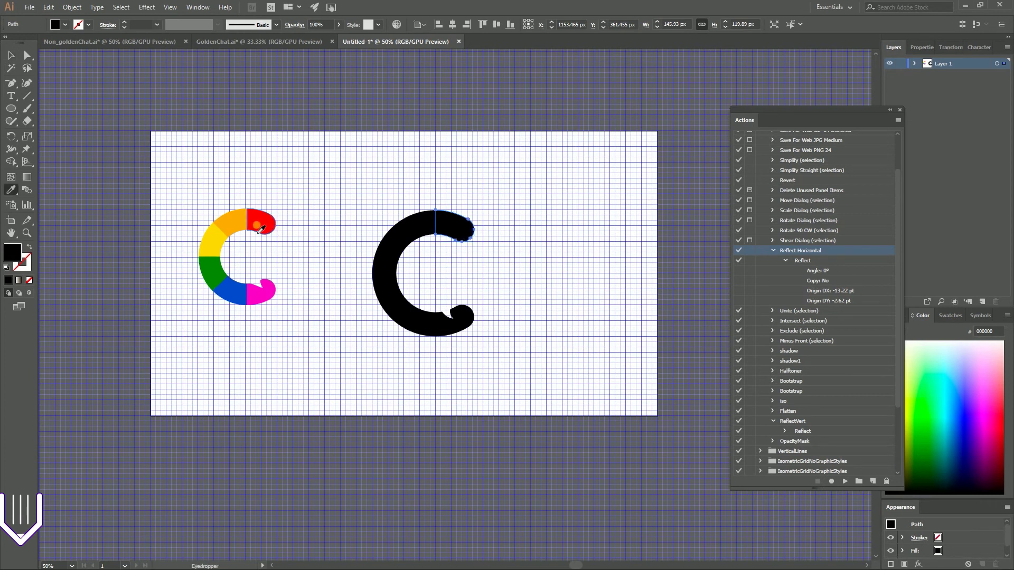
{"action": "left_click", "coordinate": [257, 225]}
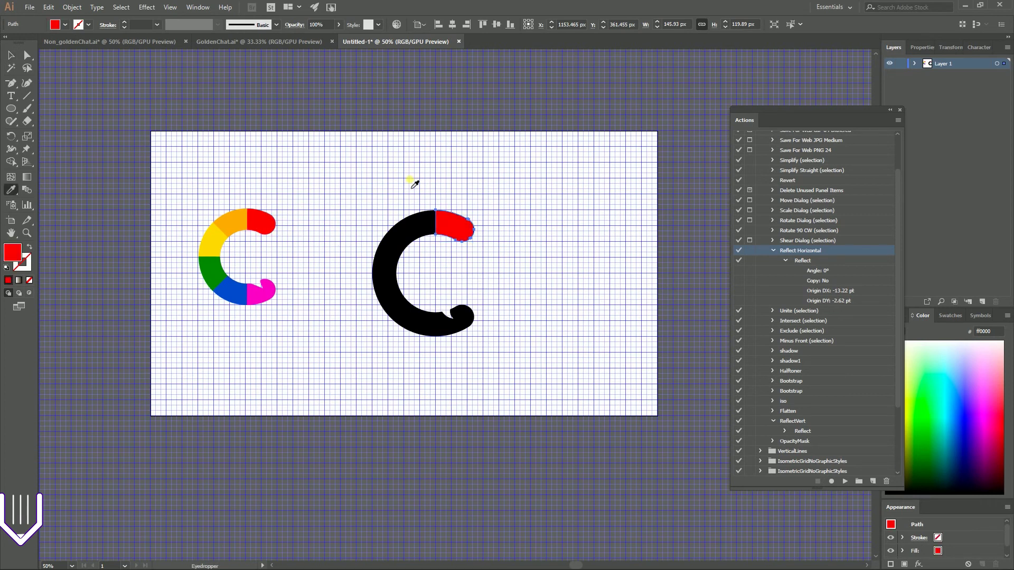
{"action": "left_click", "coordinate": [415, 224], "text": "ctrl"}
{"action": "left_click", "coordinate": [245, 228]}
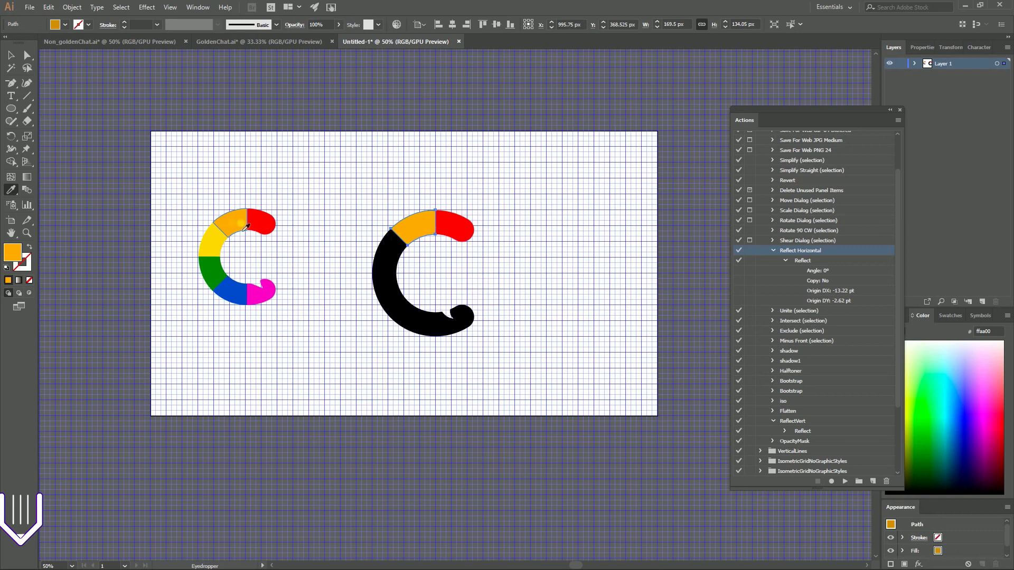
{"action": "left_click", "coordinate": [383, 248], "text": "ctrl"}
{"action": "left_click", "coordinate": [213, 240]}
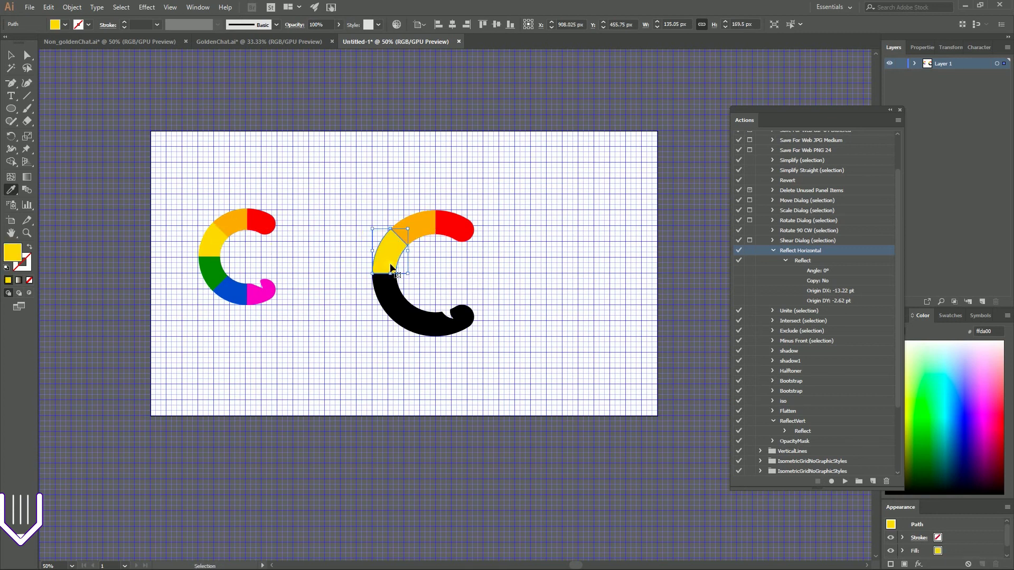
Sample green, blue and magenta from the left C onto the remaining lower and end pieces
{"action": "left_click", "coordinate": [387, 289], "text": "ctrl"}
{"action": "left_click", "coordinate": [216, 277]}
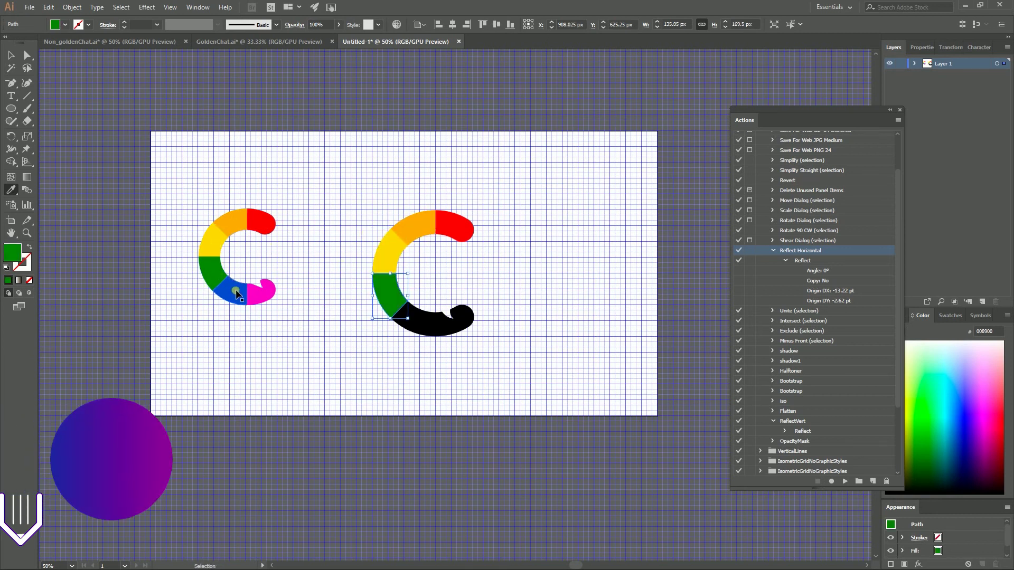
{"action": "left_click", "coordinate": [420, 323], "text": "ctrl"}
{"action": "left_click", "coordinate": [227, 295]}
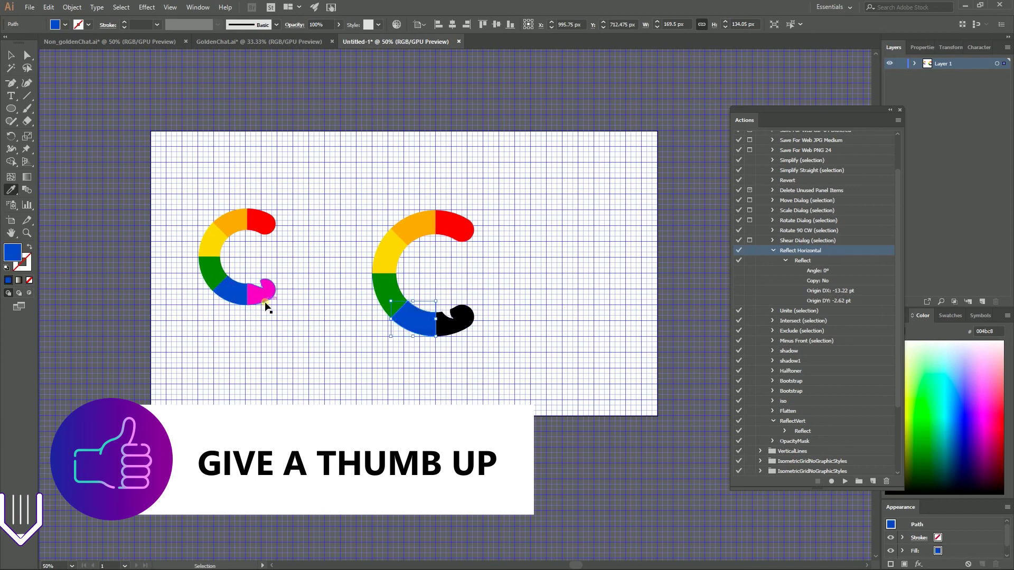
{"action": "left_click", "coordinate": [266, 305], "text": "ctrl"}
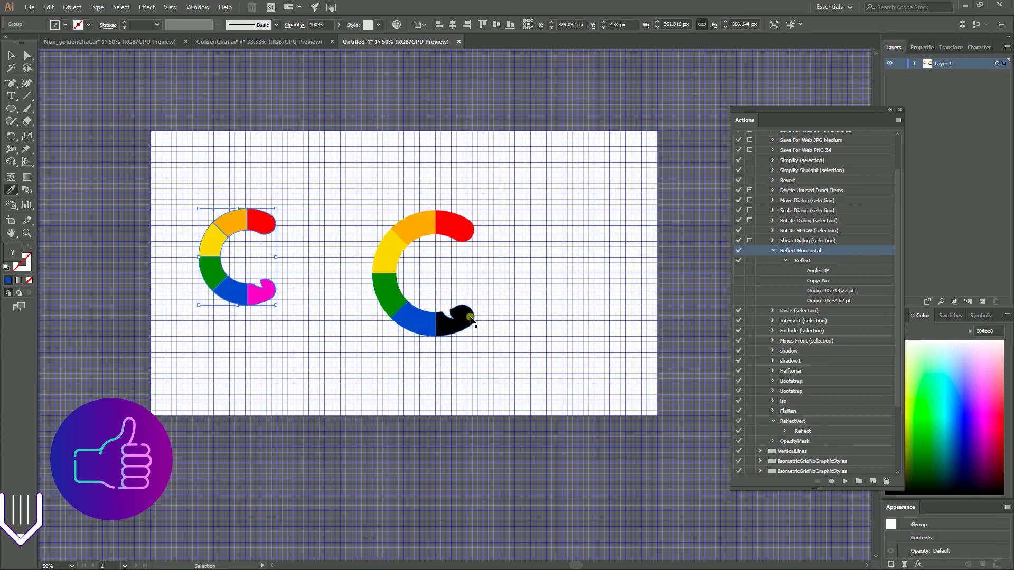
{"action": "left_click", "coordinate": [468, 319], "text": "ctrl"}
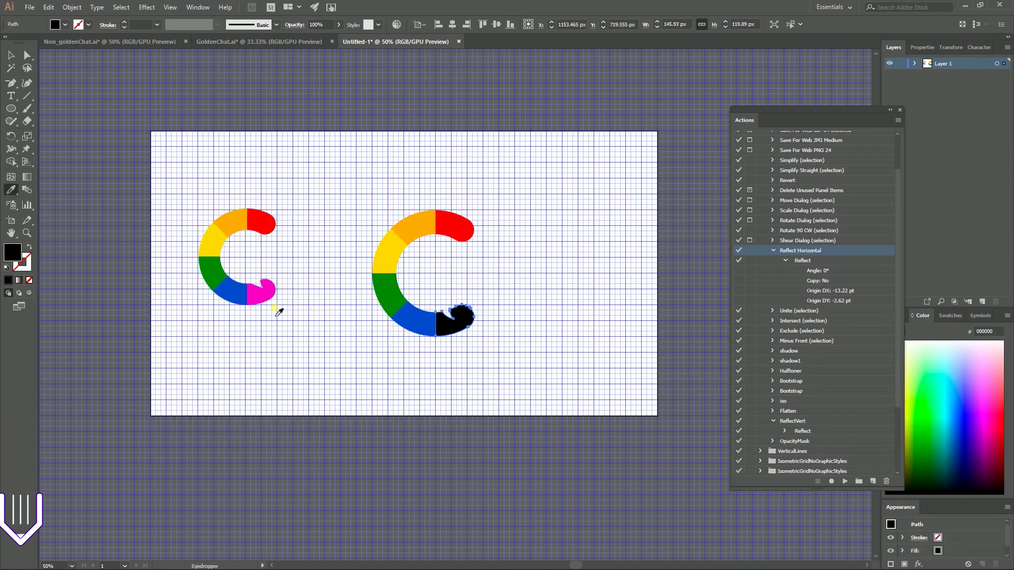
{"action": "left_click", "coordinate": [270, 294]}
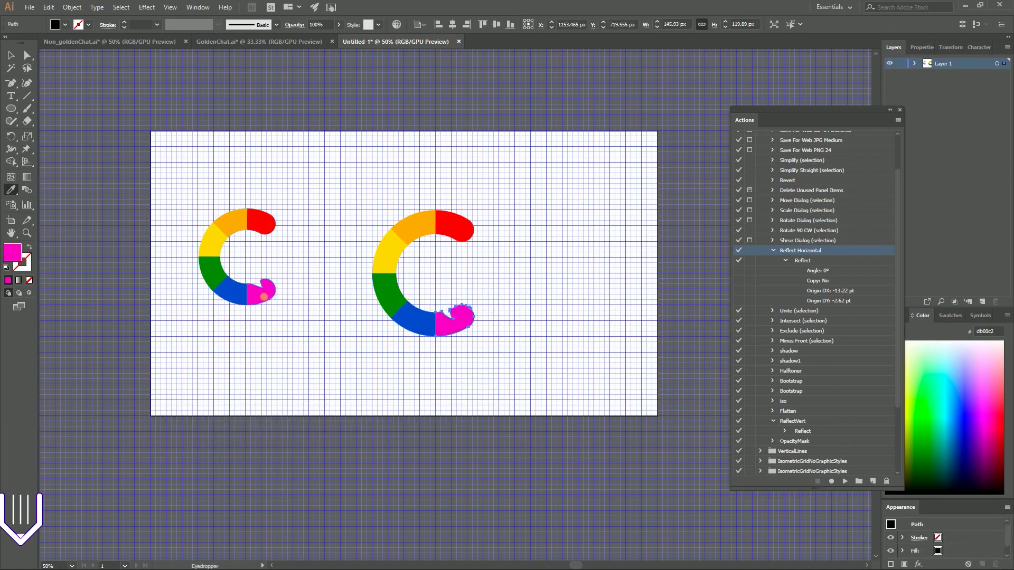
{"action": "left_click", "coordinate": [338, 201], "text": "ctrl"}
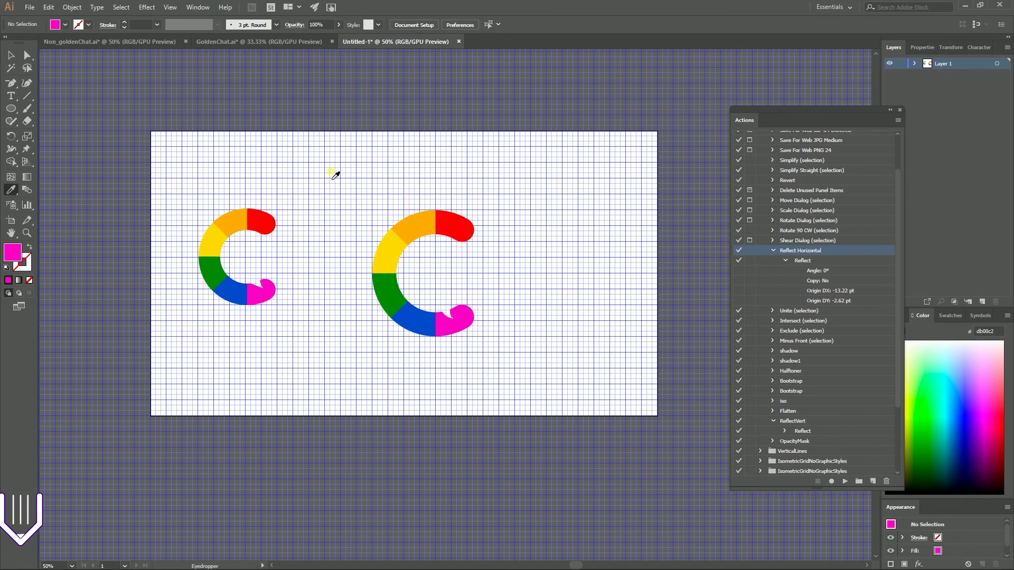
{"action": "key", "text": "v"}
{"action": "left_click_drag", "start_coordinate": [454, 220], "coordinate": [545, 229]}
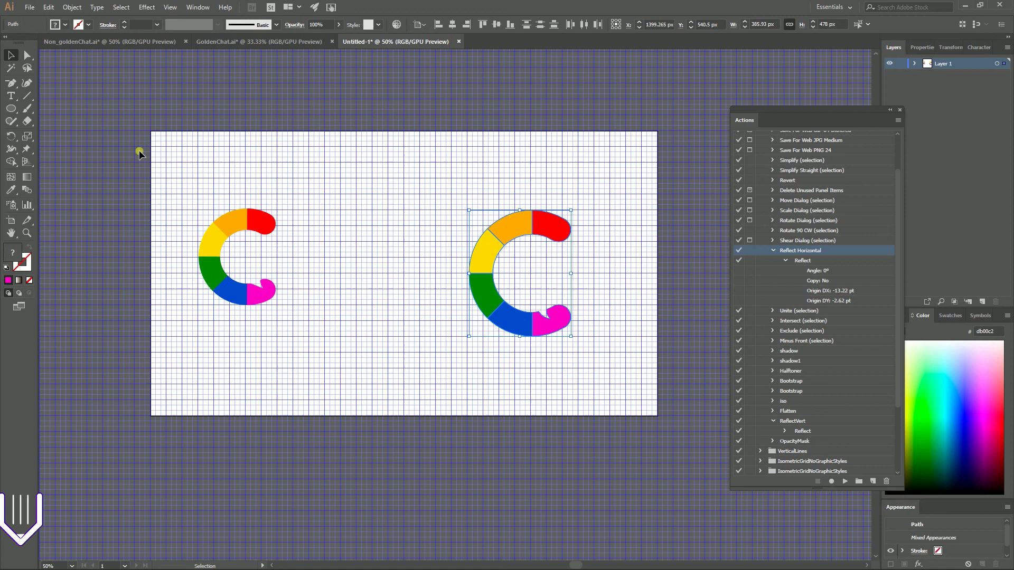
Enlarge the left C by its bounding-box corner and shift it slightly right
{"action": "left_click_drag", "start_coordinate": [140, 149], "coordinate": [340, 340]}
{"action": "left_click_drag", "start_coordinate": [275, 209], "coordinate": [336, 167]}
{"action": "left_click_drag", "start_coordinate": [290, 193], "coordinate": [327, 186]}
{"action": "left_click", "coordinate": [382, 236]}
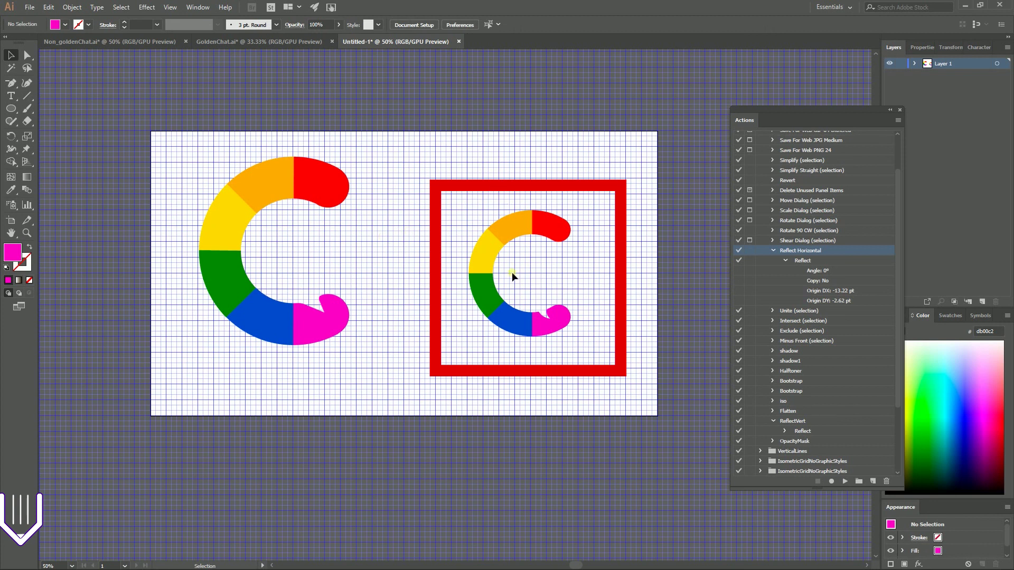
Scale up the right-hand C to match the left C's size
{"action": "left_click", "coordinate": [535, 332]}
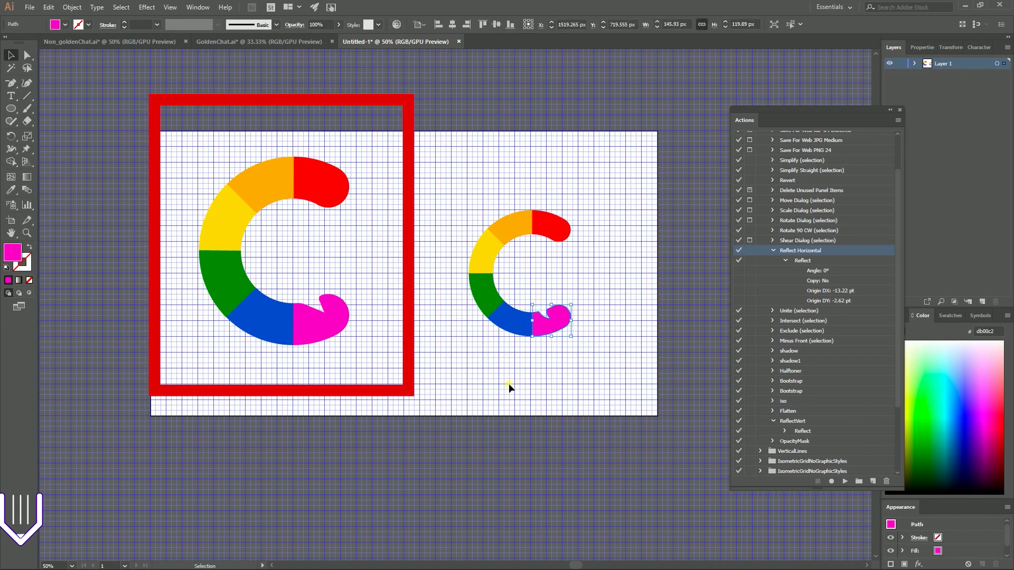
{"action": "left_click", "coordinate": [445, 362]}
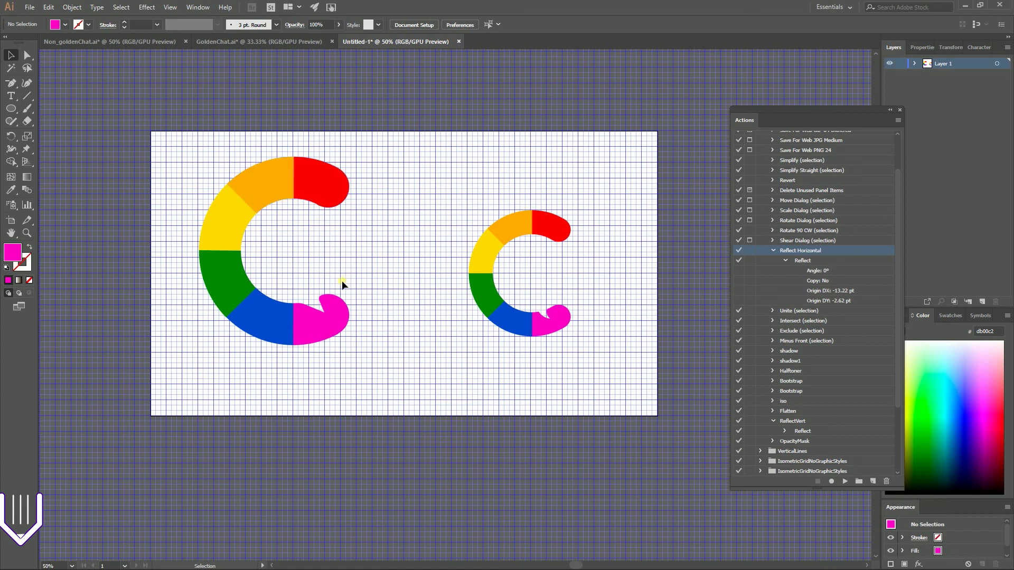
{"action": "left_click", "coordinate": [515, 264]}
{"action": "left_click_drag", "start_coordinate": [570, 211], "coordinate": [611, 160]}
{"action": "left_click", "coordinate": [388, 194]}
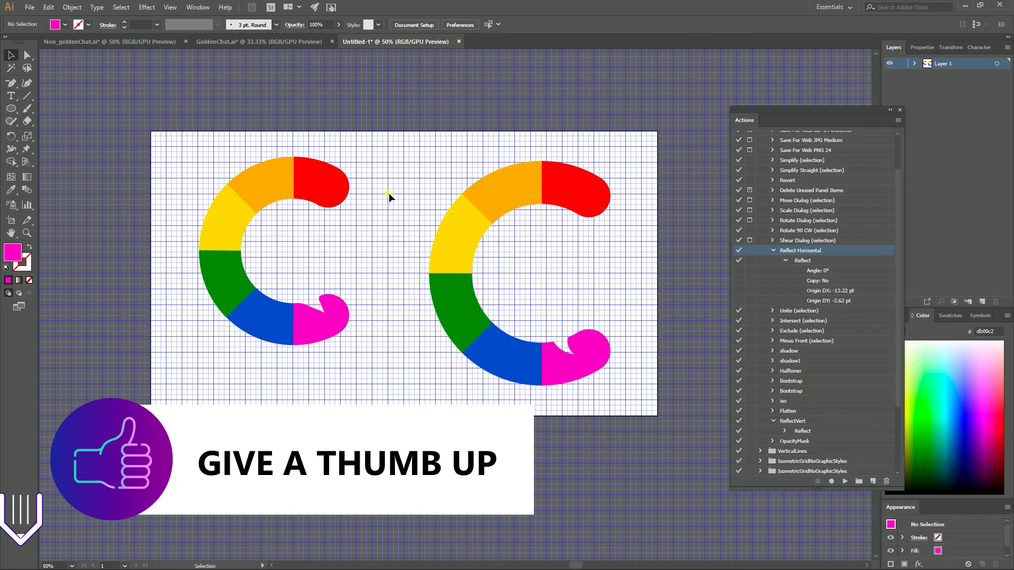